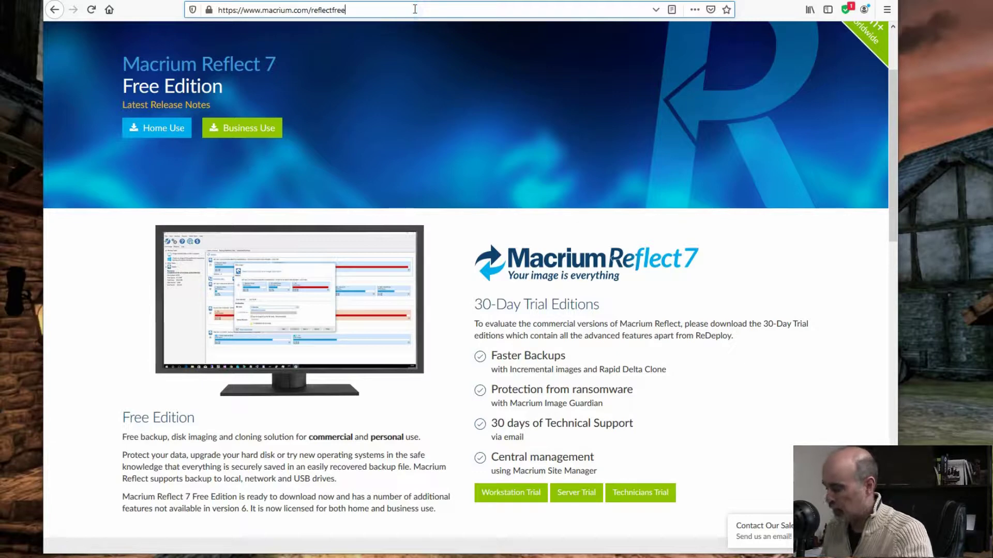
{"action": "key", "text": "BackSpace"}
{"action": "key", "text": "BackSpace"}
{"action": "key", "text": "BackSpace"}
{"action": "key", "text": "BackSpace"}
{"action": "key", "text": "BackSpace"}
{"action": "key", "text": "BackSpace"}
{"action": "key", "text": "BackSpace"}
{"action": "key", "text": "BackSpace"}
{"action": "key", "text": "BackSpace"}
{"action": "key", "text": "BackSpace"}
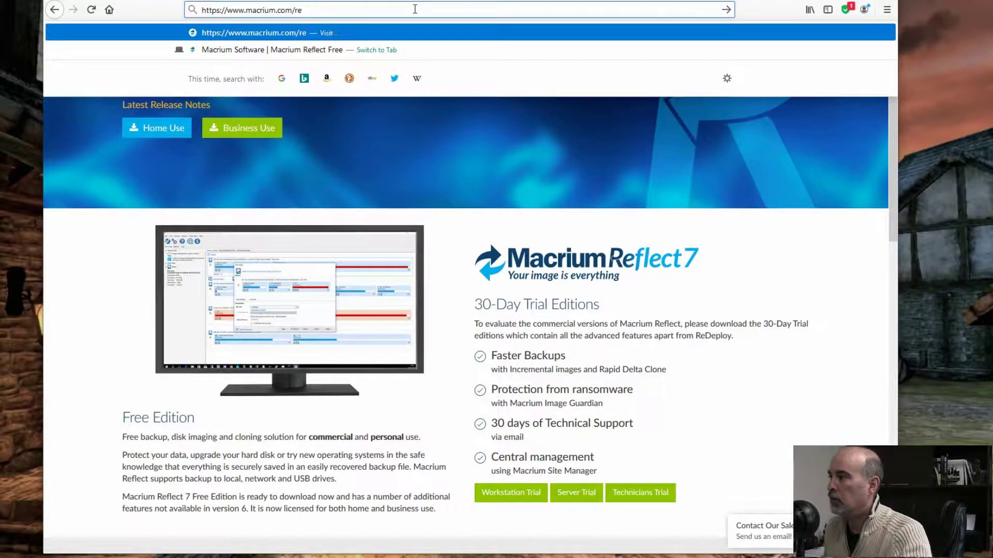
{"action": "key", "text": "BackSpace"}
{"action": "key", "text": "Return"}
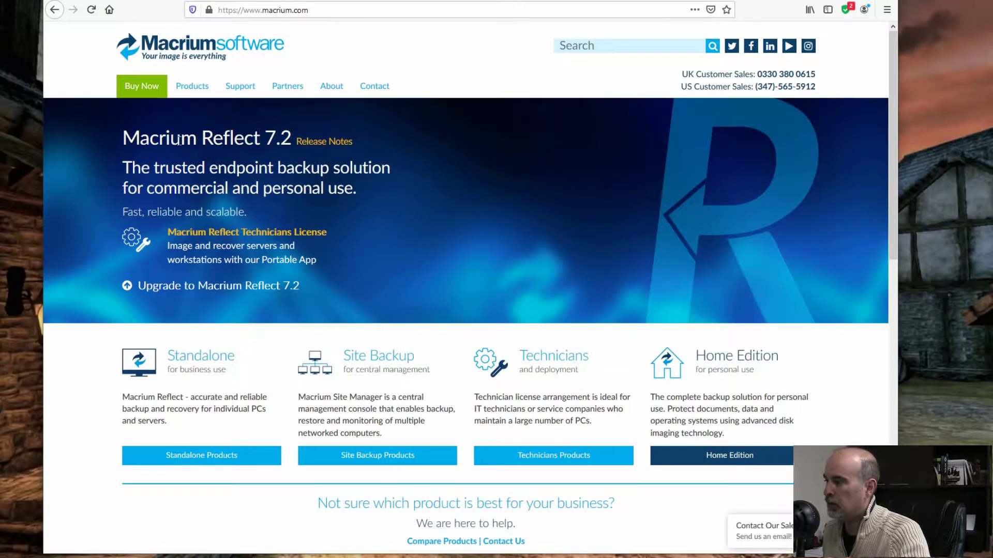
- Open the Free Edition page from the standalone business products and review its feature comparison table
{"action": "mouse_move", "coordinate": [158, 96]}
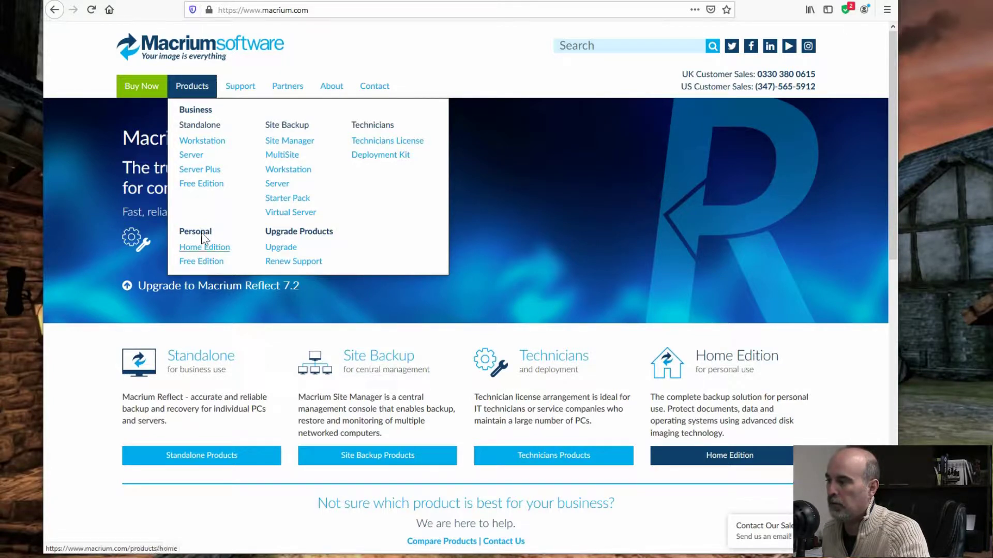
{"action": "left_click", "coordinate": [199, 185]}
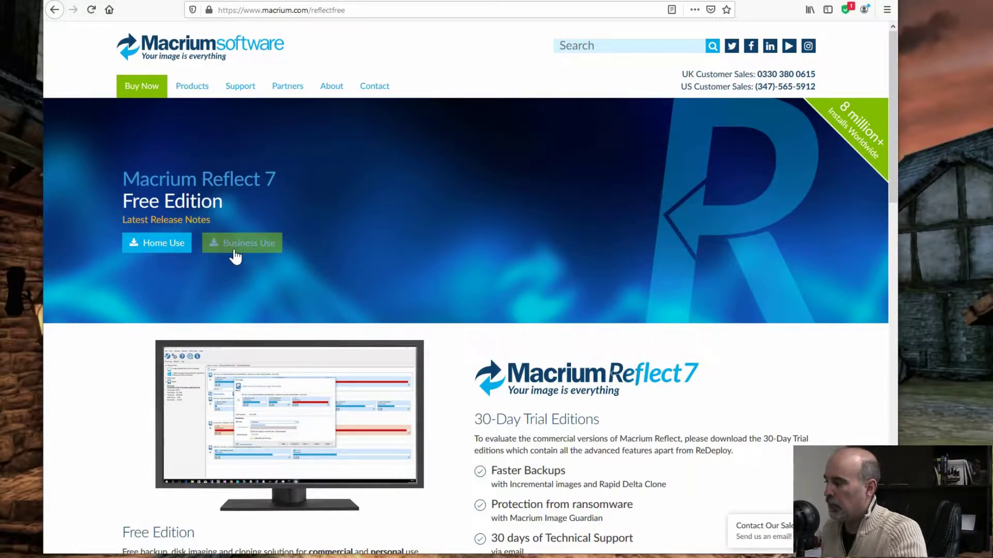
{"action": "scroll", "coordinate": [393, 302], "scroll_direction": "down", "scroll_amount": 4}
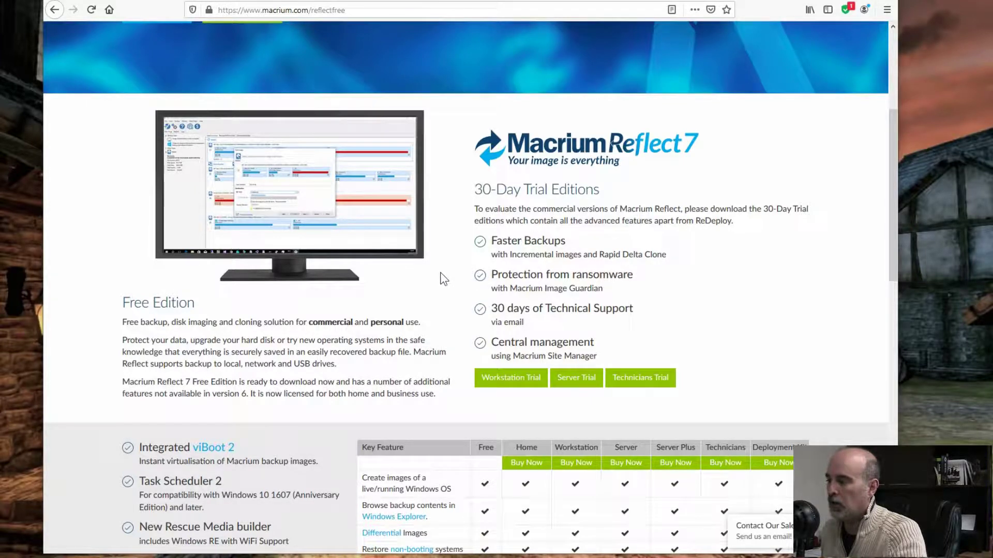
{"action": "scroll", "coordinate": [432, 269], "scroll_direction": "down", "scroll_amount": 4}
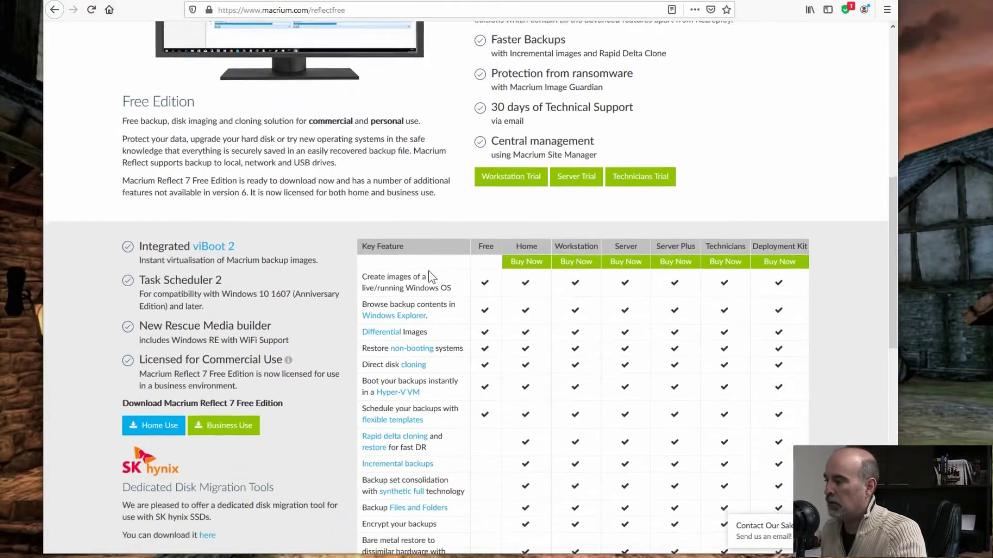
{"action": "scroll", "coordinate": [430, 270], "scroll_direction": "down", "scroll_amount": 4}
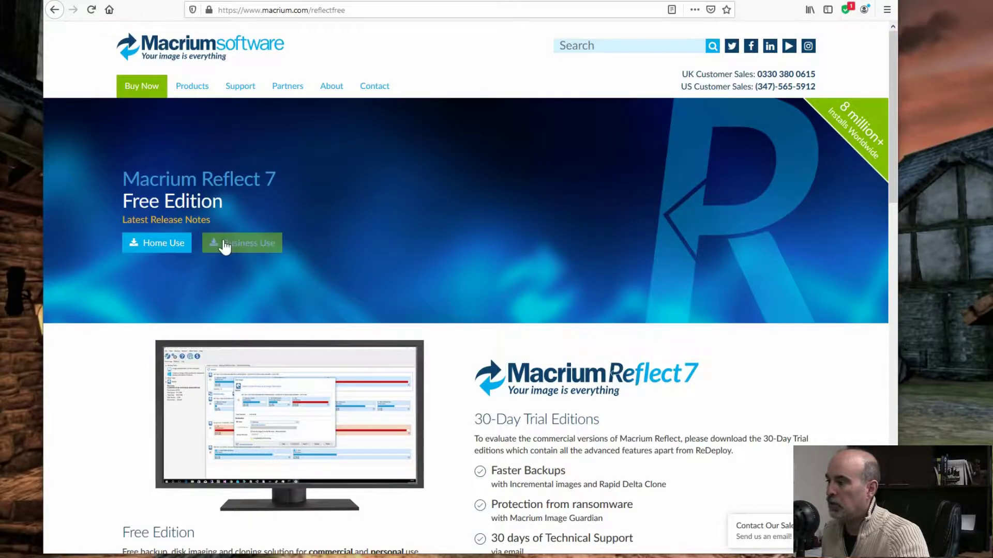
- Close the Home Use download form without entering an email and start the Business Use download of the Free Edition
{"action": "left_click", "coordinate": [151, 243]}
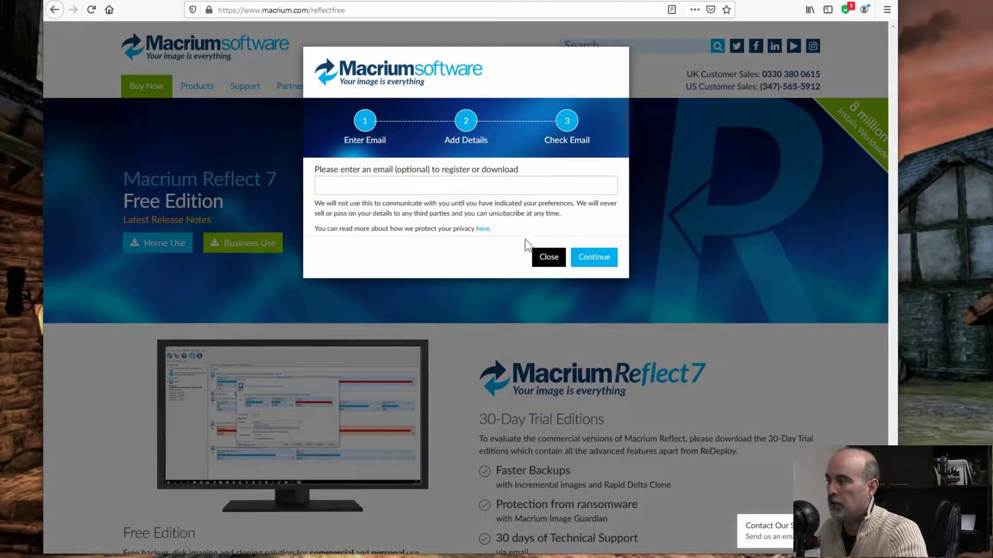
{"action": "left_click", "coordinate": [548, 257]}
{"action": "left_click", "coordinate": [253, 244]}
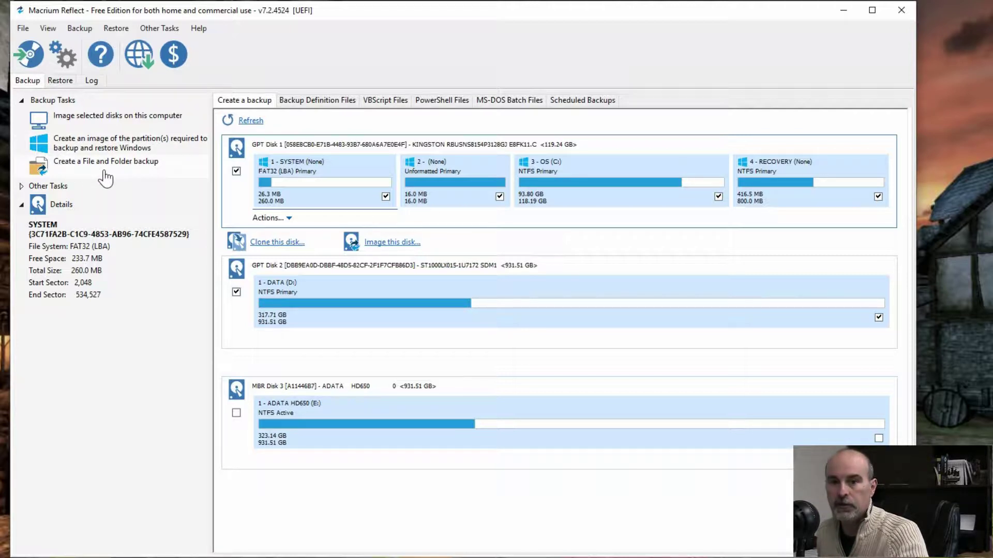
- Start an image of the selected disks on this computer and check which source drives are included
{"action": "left_click", "coordinate": [97, 118]}
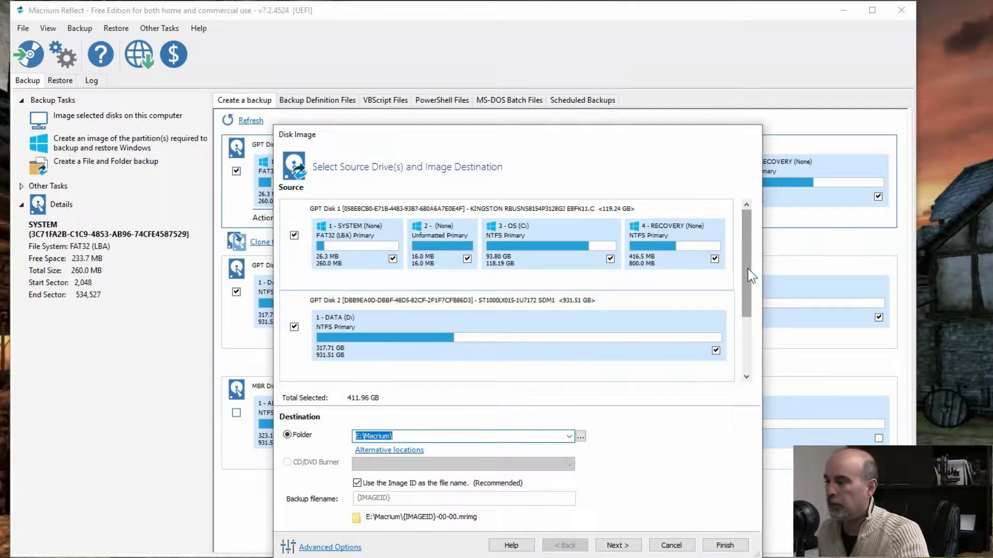
{"action": "left_click_drag", "start_coordinate": [751, 276], "coordinate": [756, 335]}
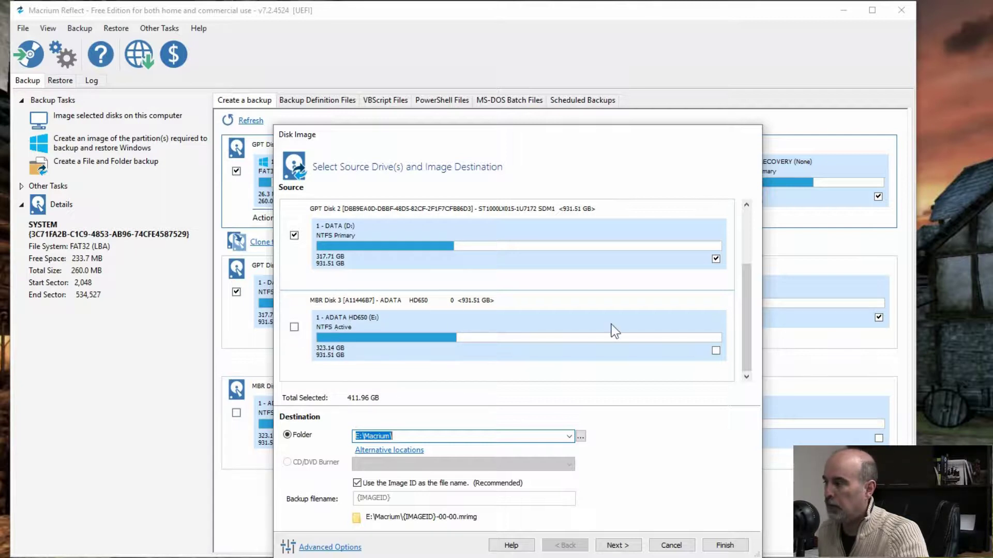
{"action": "scroll", "coordinate": [745, 353], "scroll_direction": "up", "scroll_amount": 3}
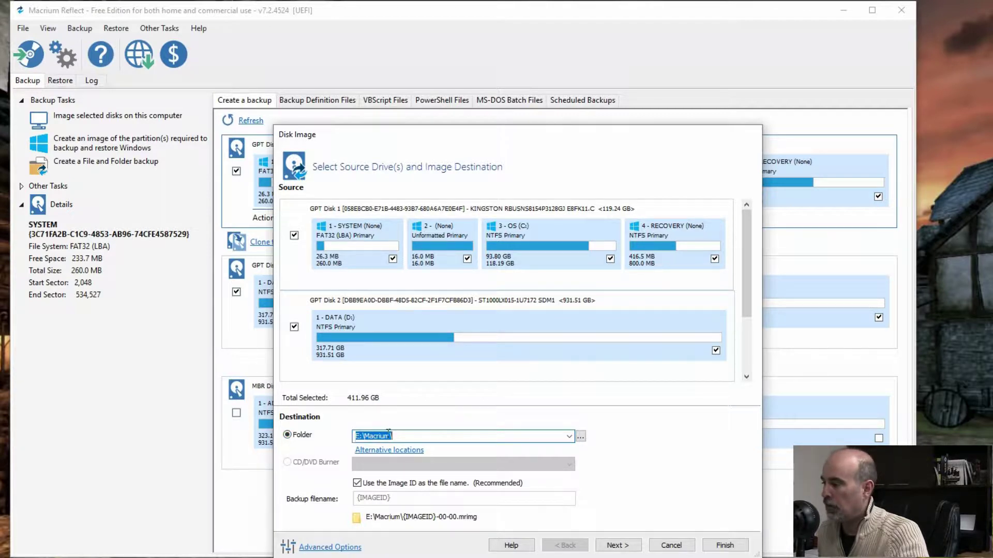
- Check the available destination folders, keep E:\Macrium\ as the image destination and continue to the backup plan
{"action": "left_click", "coordinate": [439, 438]}
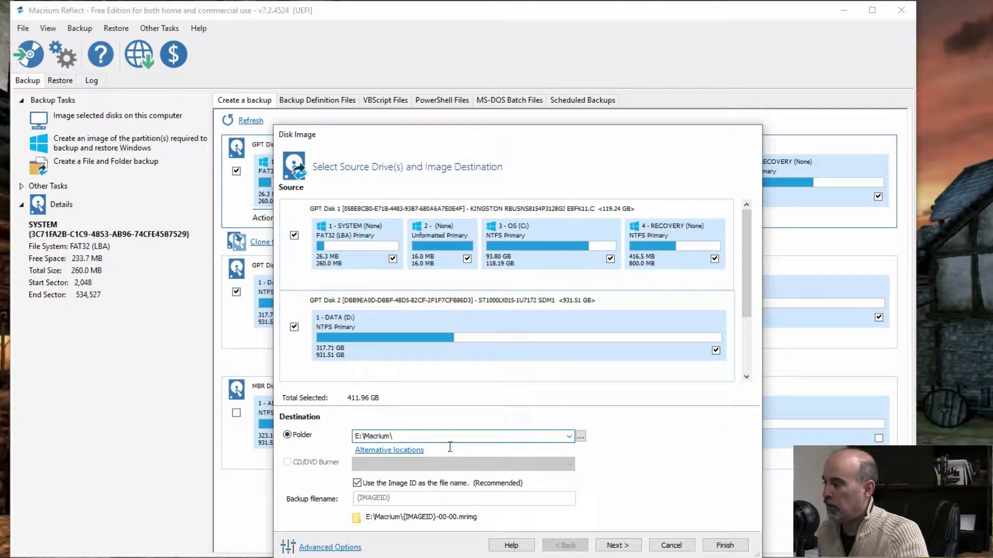
{"action": "left_click", "coordinate": [580, 436]}
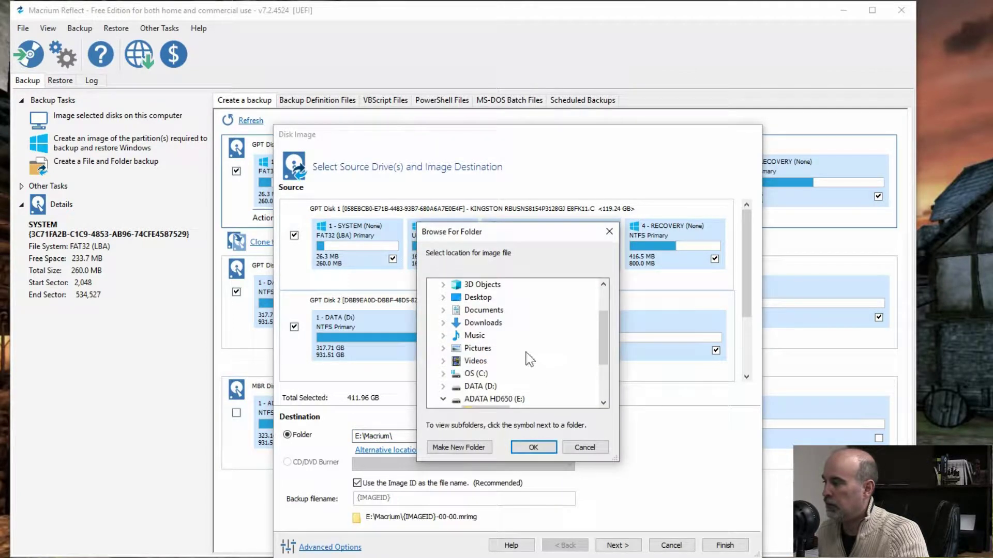
{"action": "scroll", "coordinate": [608, 410], "scroll_direction": "down", "scroll_amount": 1}
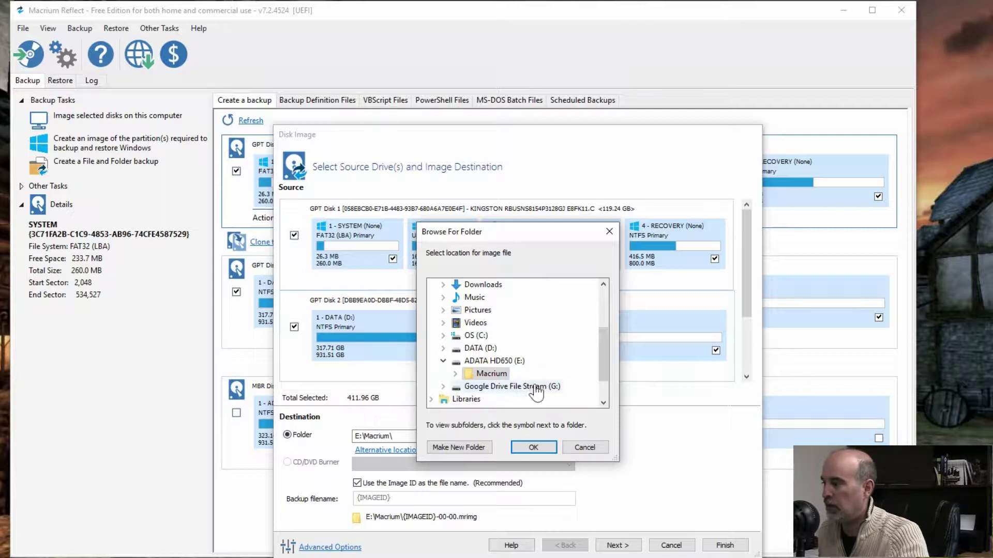
{"action": "left_click", "coordinate": [585, 447]}
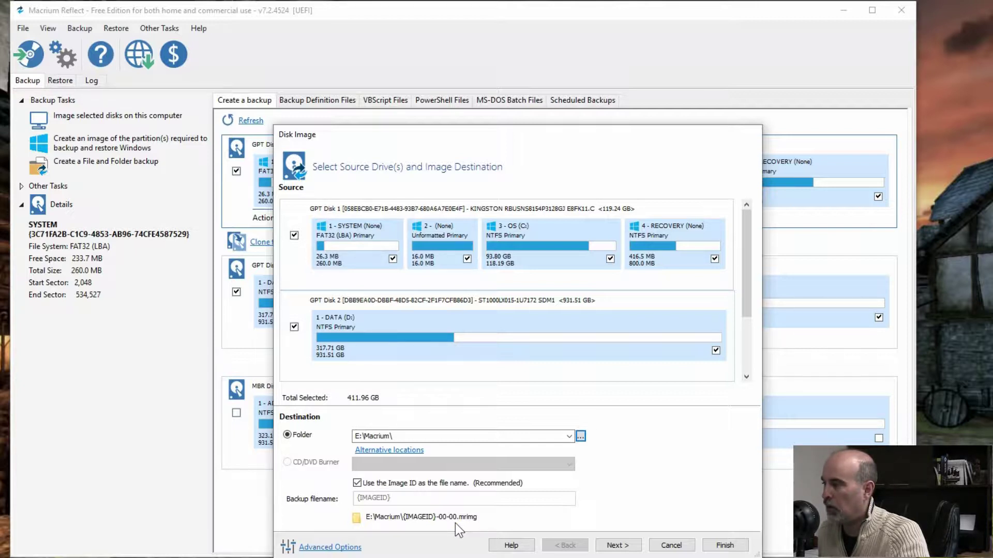
{"action": "left_click", "coordinate": [617, 546]}
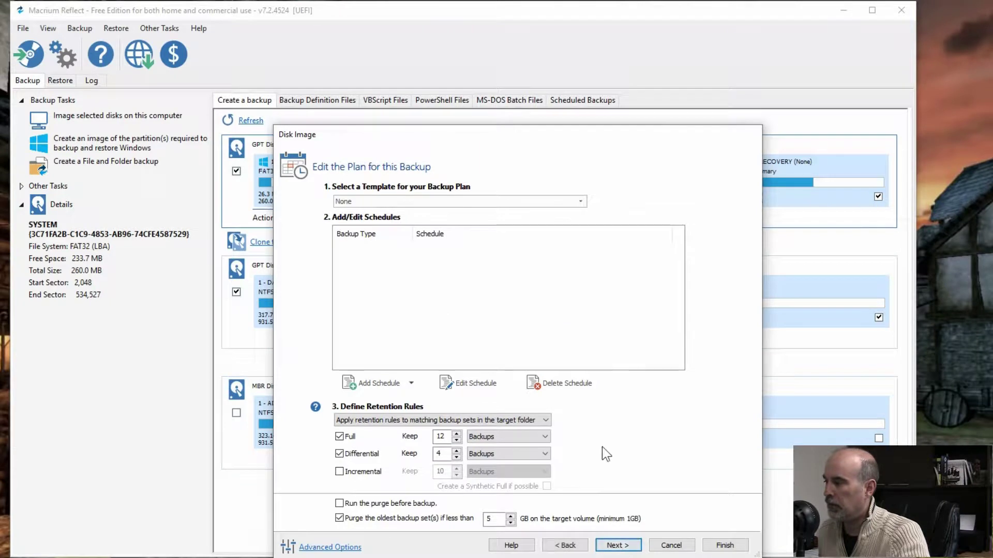
- Keep the backup plan template at None and the retention rules applied to matching backup sets in the target folder
{"action": "left_click", "coordinate": [482, 198]}
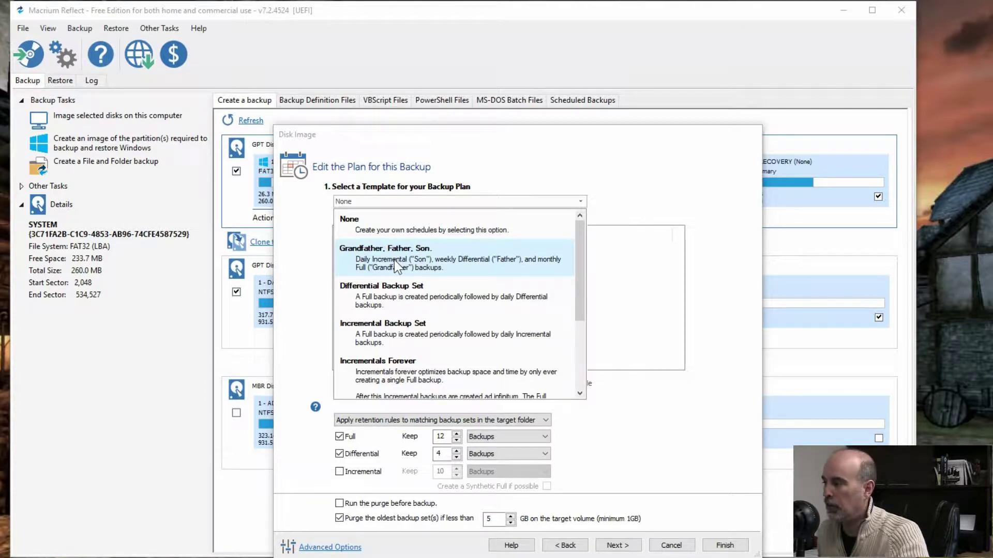
{"action": "left_click", "coordinate": [430, 219]}
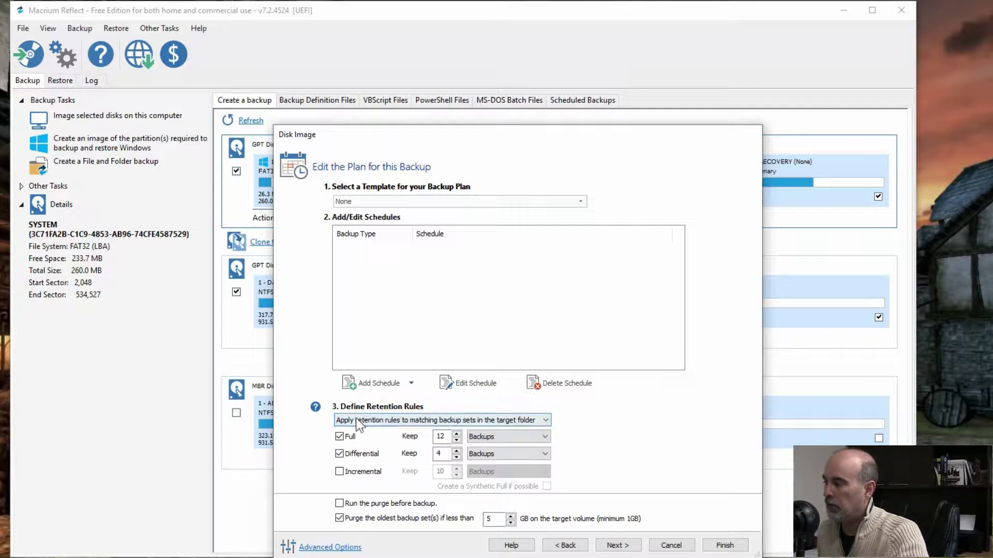
{"action": "left_click", "coordinate": [373, 418]}
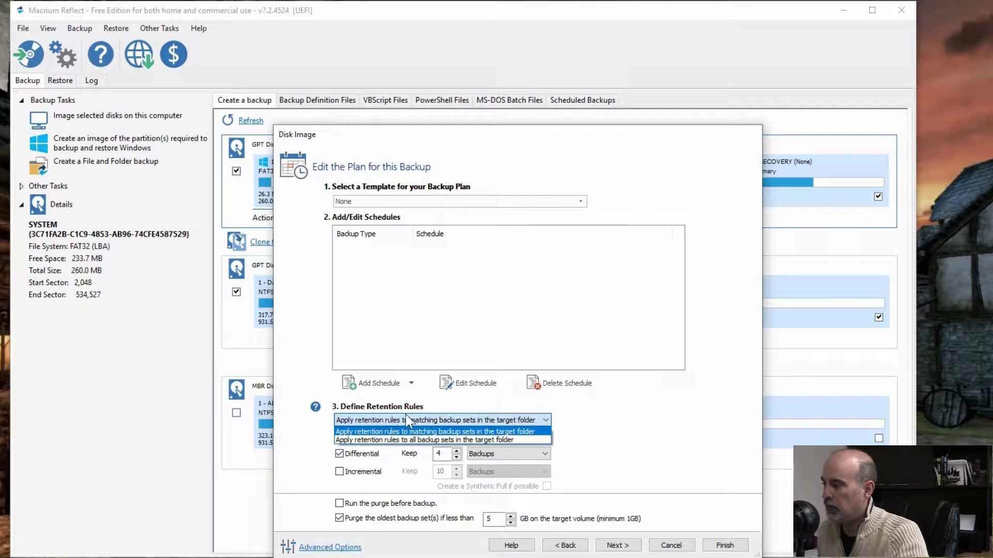
{"action": "left_click", "coordinate": [491, 418]}
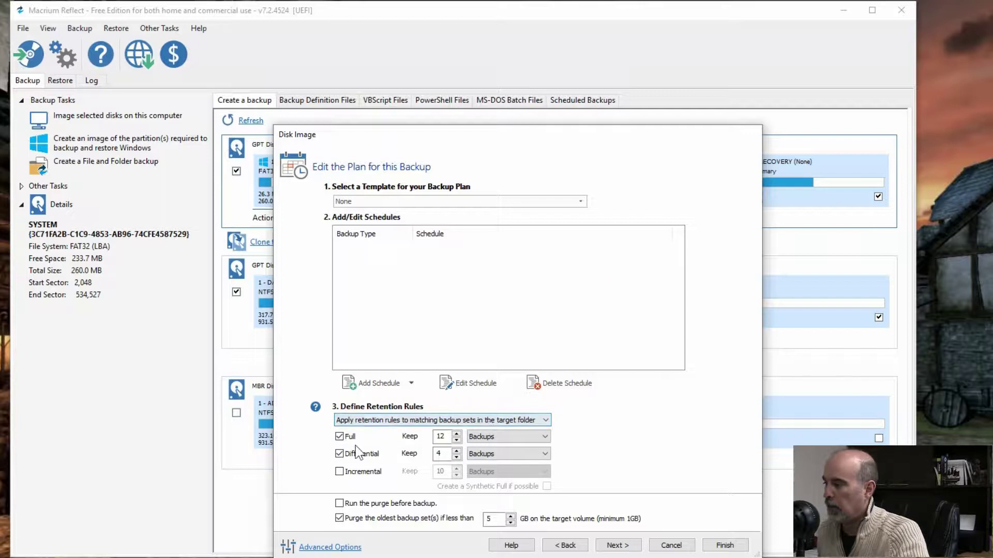
- Set retention to keep 1 full backup, disable differential retention, and continue to the imaging summary
{"action": "double_click", "coordinate": [446, 436]}
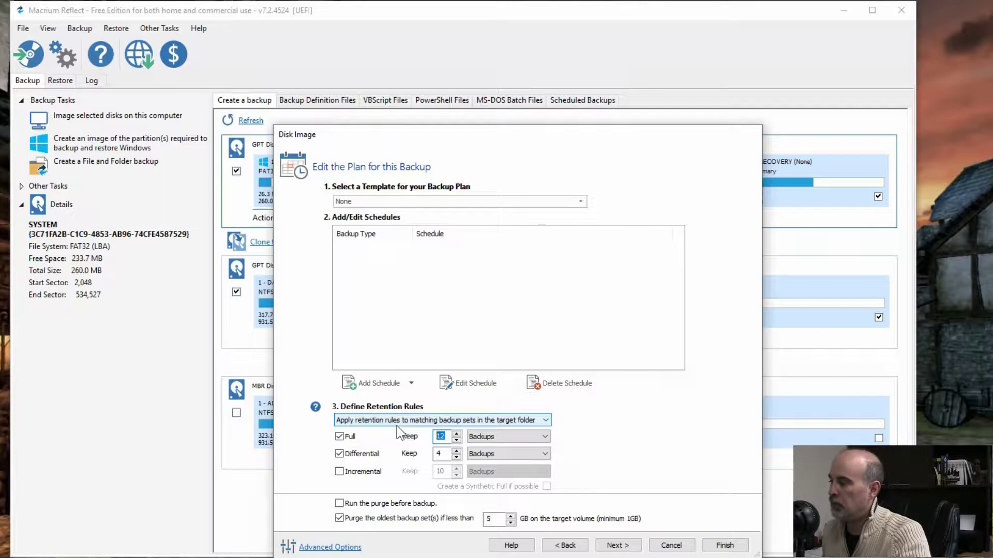
{"action": "type", "text": "1"}
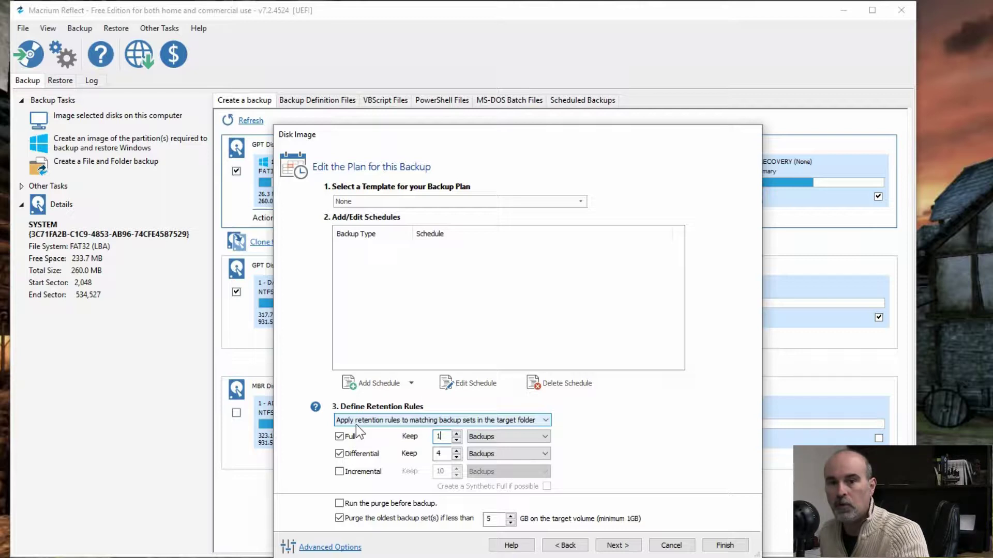
{"action": "left_click", "coordinate": [340, 454]}
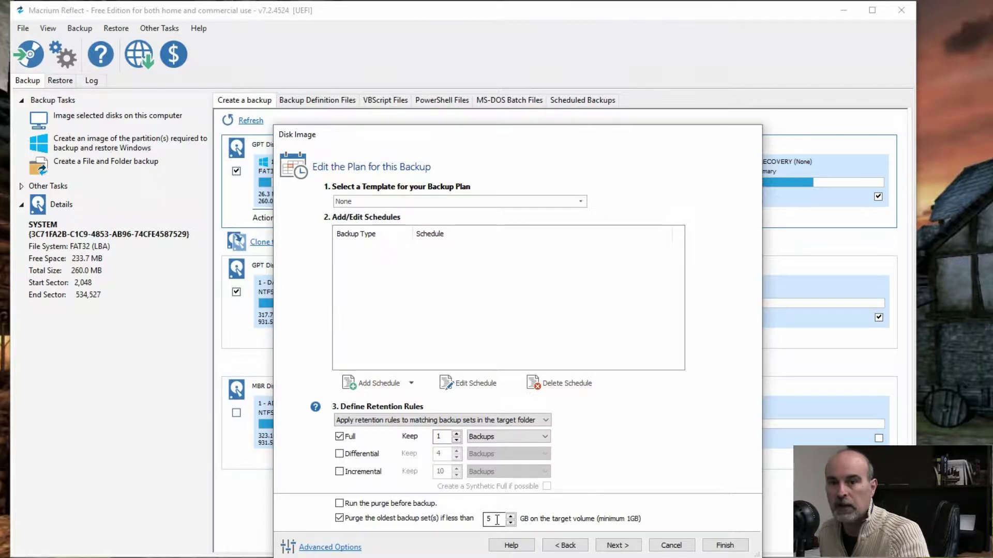
{"action": "left_click", "coordinate": [617, 546]}
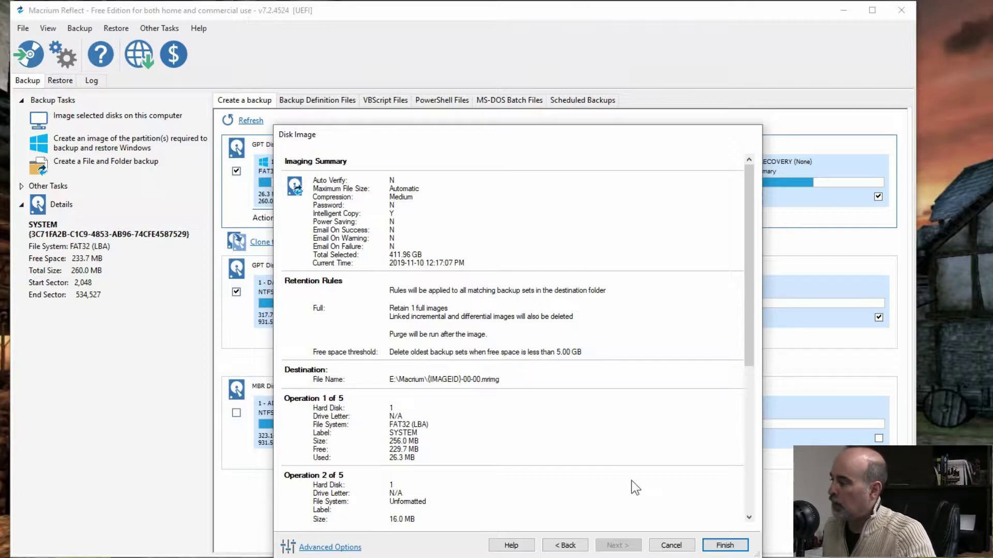
- Finish the disk image setup and save it as an XML backup definition file without running the backup now
{"action": "left_click", "coordinate": [725, 546]}
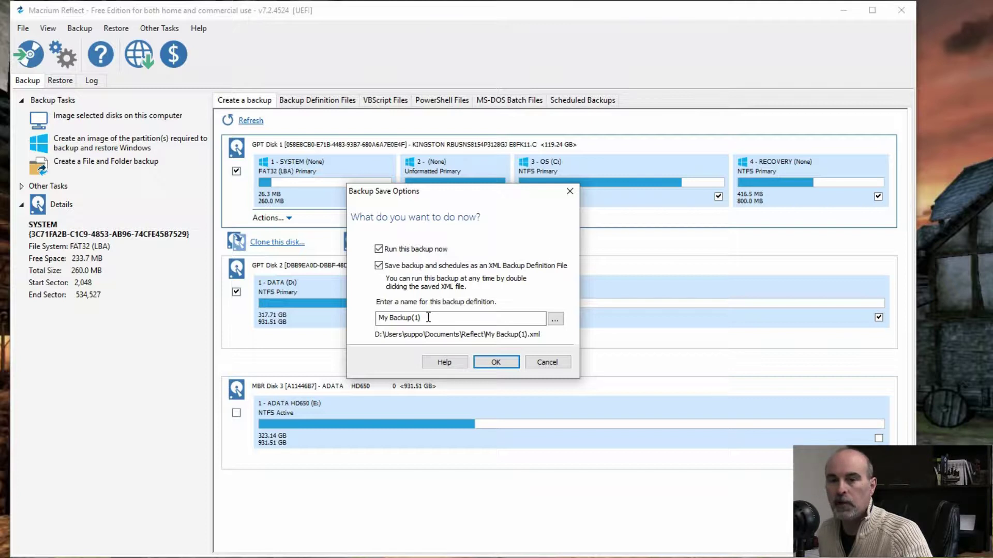
{"action": "left_click", "coordinate": [415, 250]}
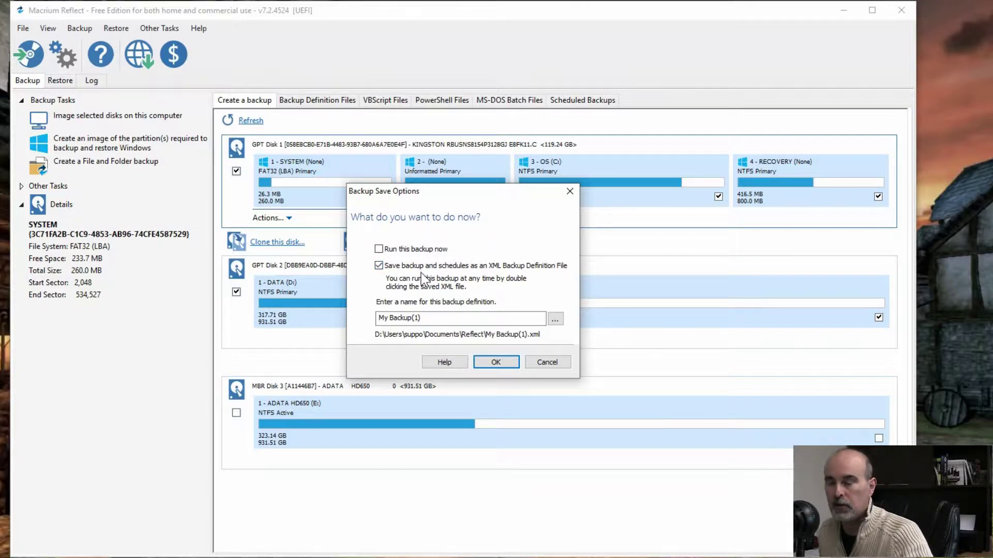
{"action": "left_click", "coordinate": [495, 364]}
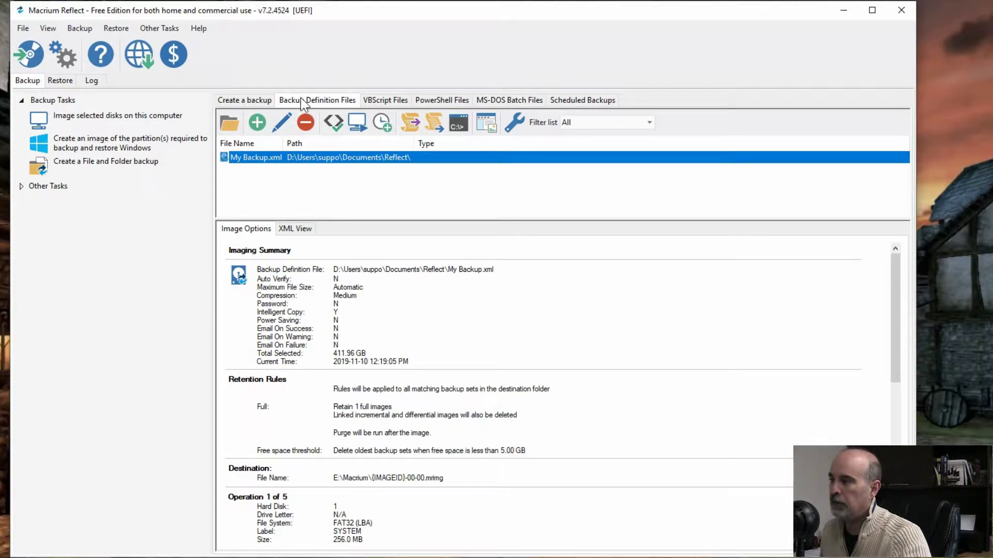
- Compare the disk list with the backup definition files and run My Backup.xml as a full backup
{"action": "left_click", "coordinate": [238, 103]}
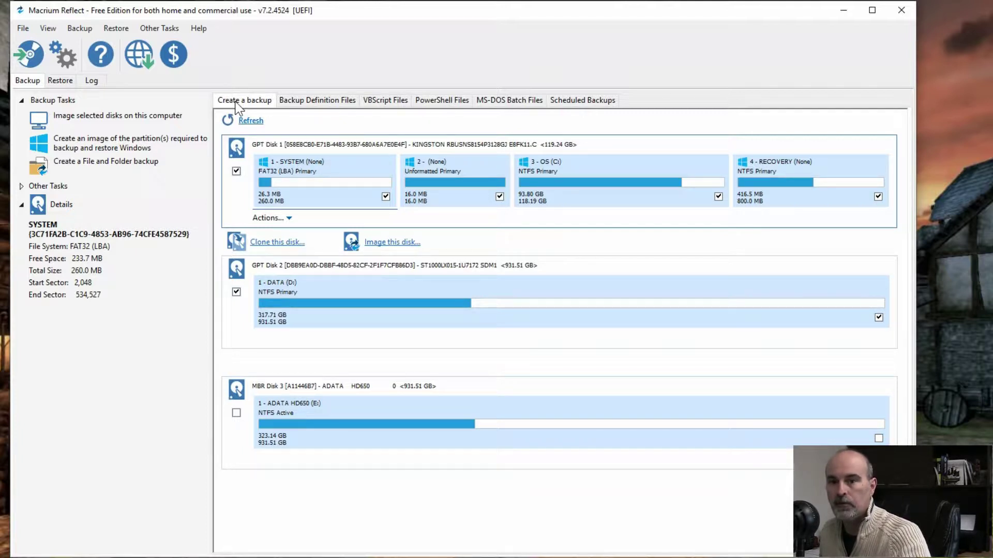
{"action": "left_click", "coordinate": [330, 101]}
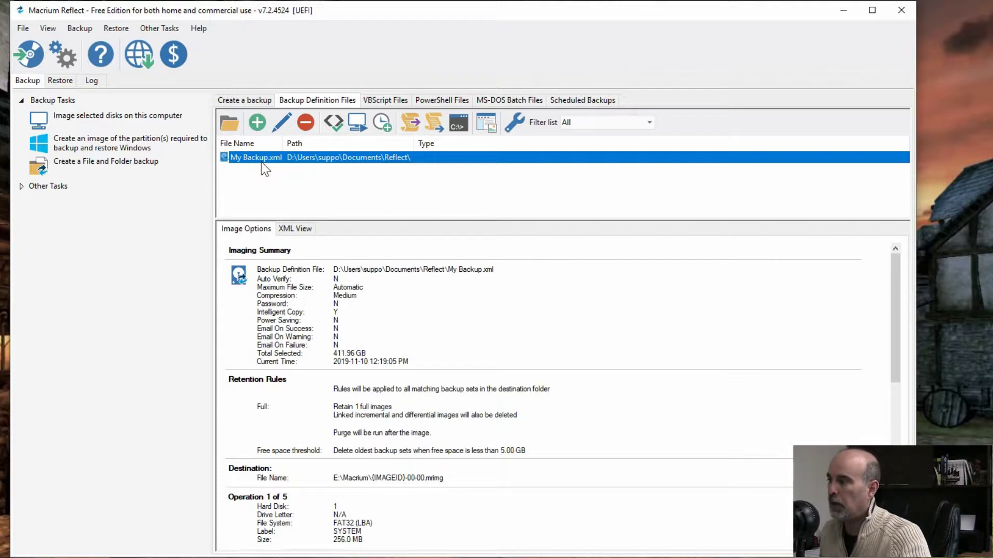
{"action": "left_click", "coordinate": [353, 125]}
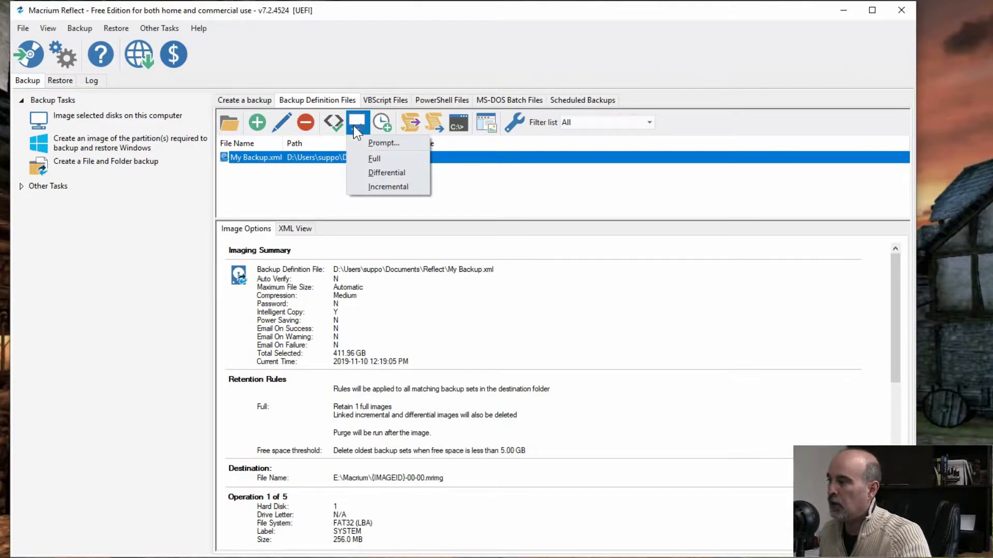
{"action": "left_click", "coordinate": [386, 157]}
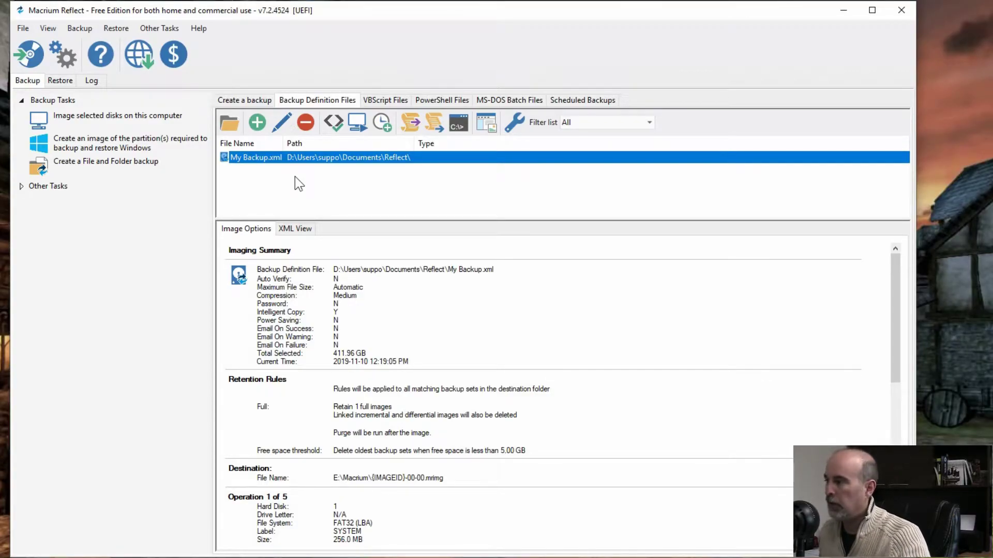
{"action": "left_click", "coordinate": [358, 117]}
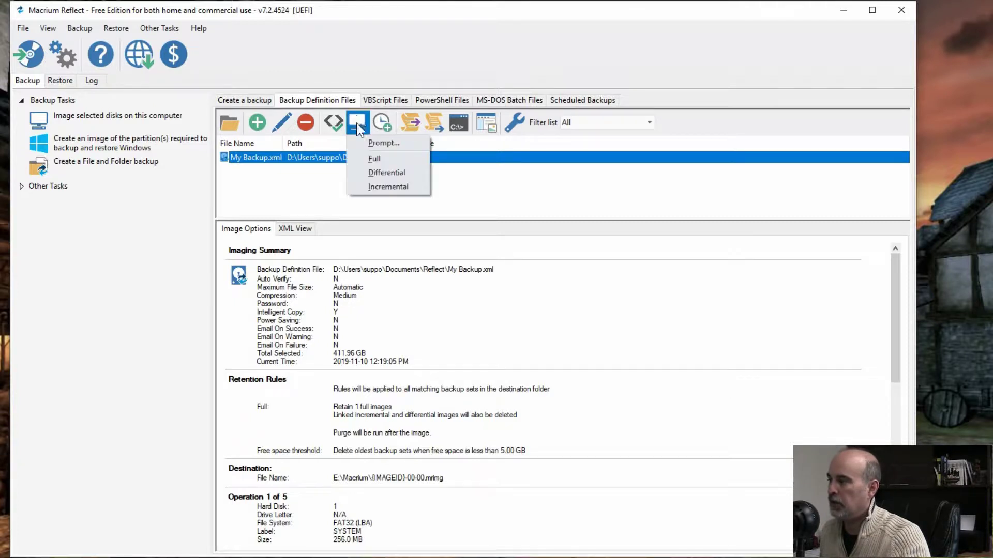
{"action": "left_click", "coordinate": [249, 156]}
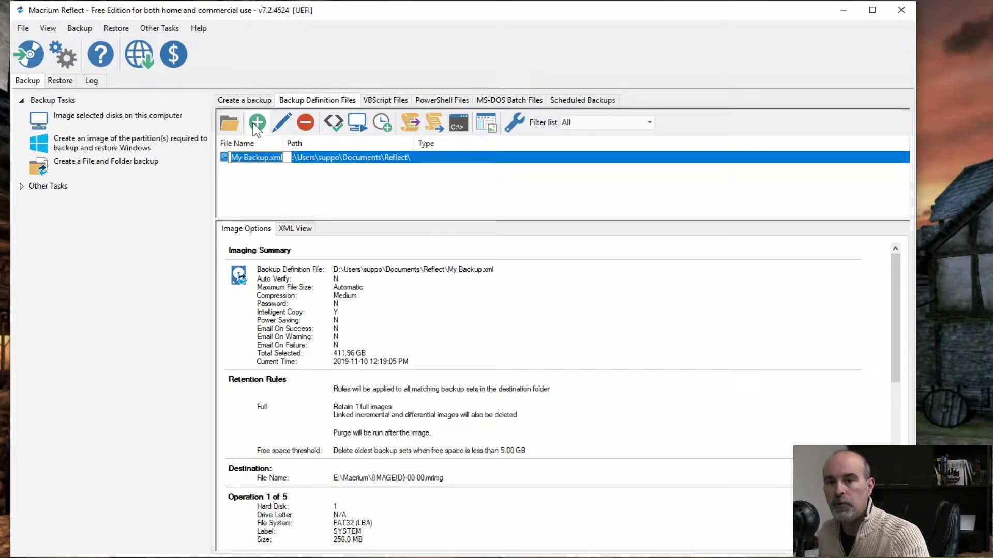
{"action": "key", "text": "Escape"}
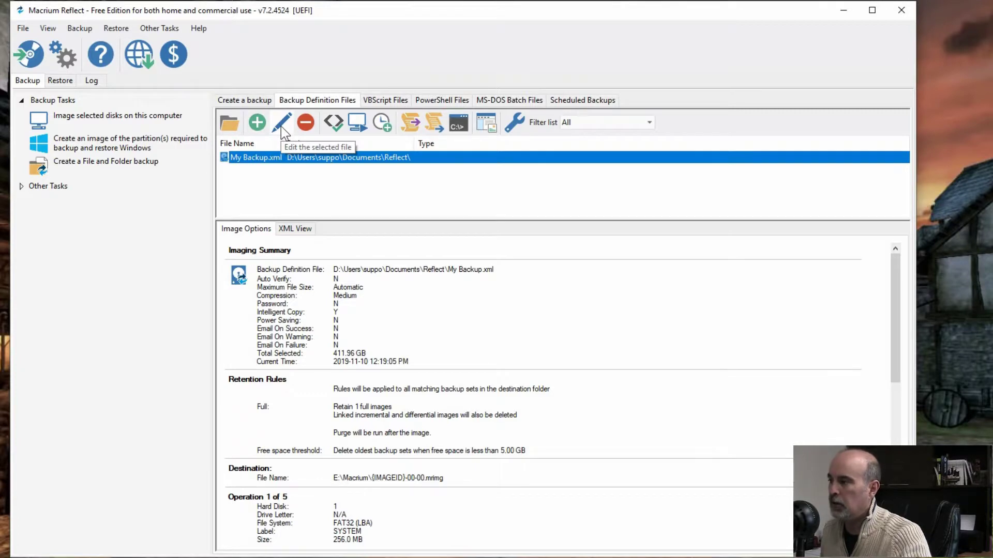
- Review the source drives and destination in My Backup.xml, and look through the templates available for its backup plan
{"action": "left_click", "coordinate": [280, 126]}
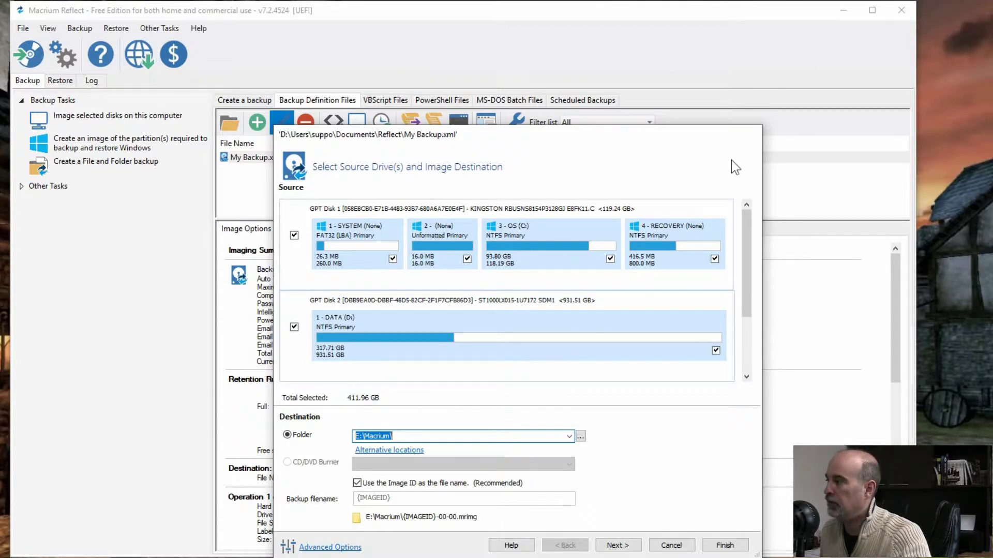
{"action": "left_click", "coordinate": [671, 545]}
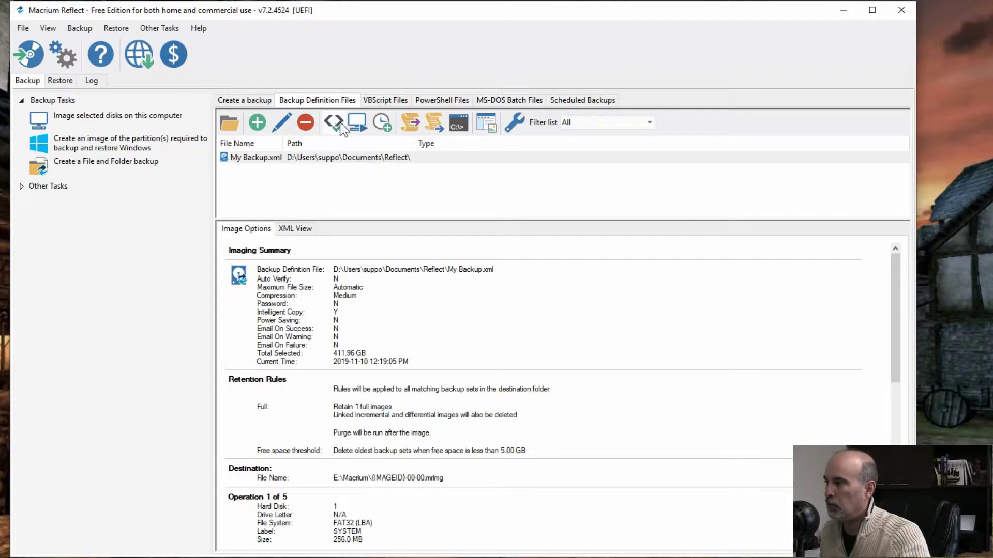
{"action": "left_click", "coordinate": [381, 128]}
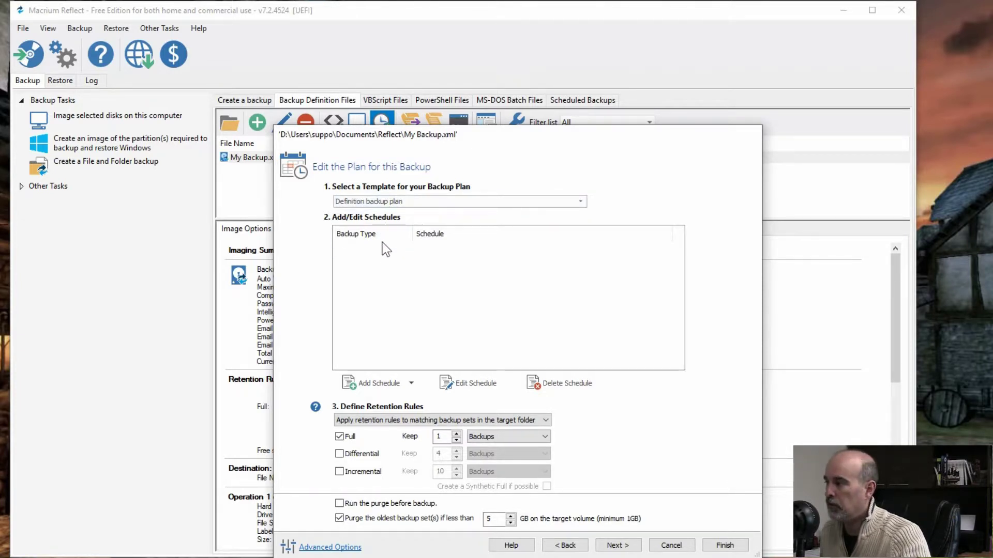
{"action": "left_click", "coordinate": [381, 201]}
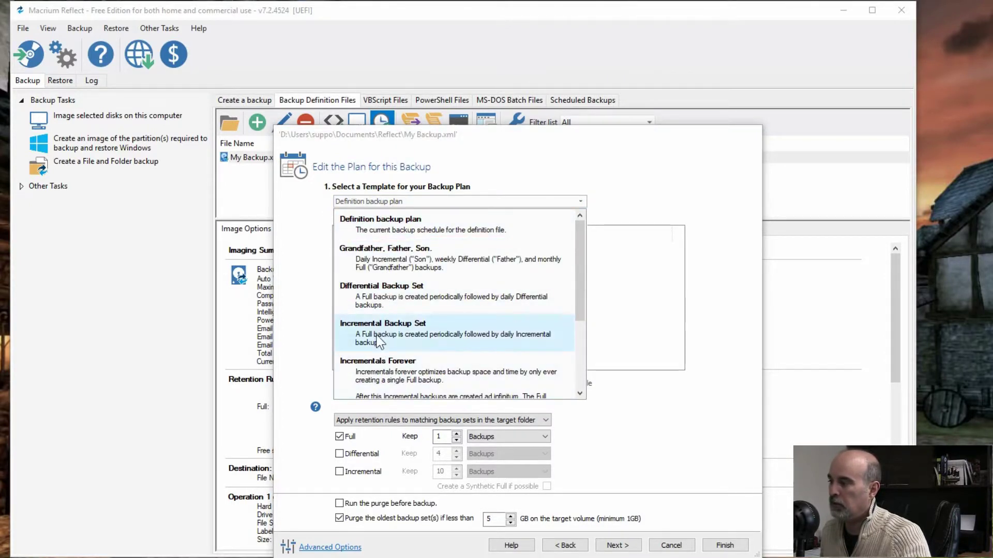
{"action": "left_click", "coordinate": [392, 178]}
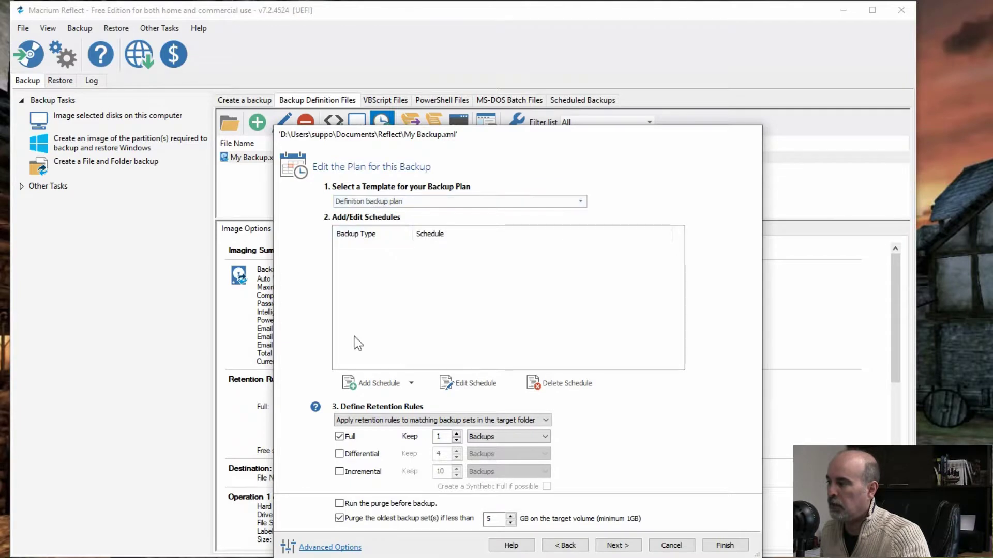
- Try a daily full backup schedule repeating every 2 days for My Backup.xml, and discard the plan changes
{"action": "left_click", "coordinate": [369, 385]}
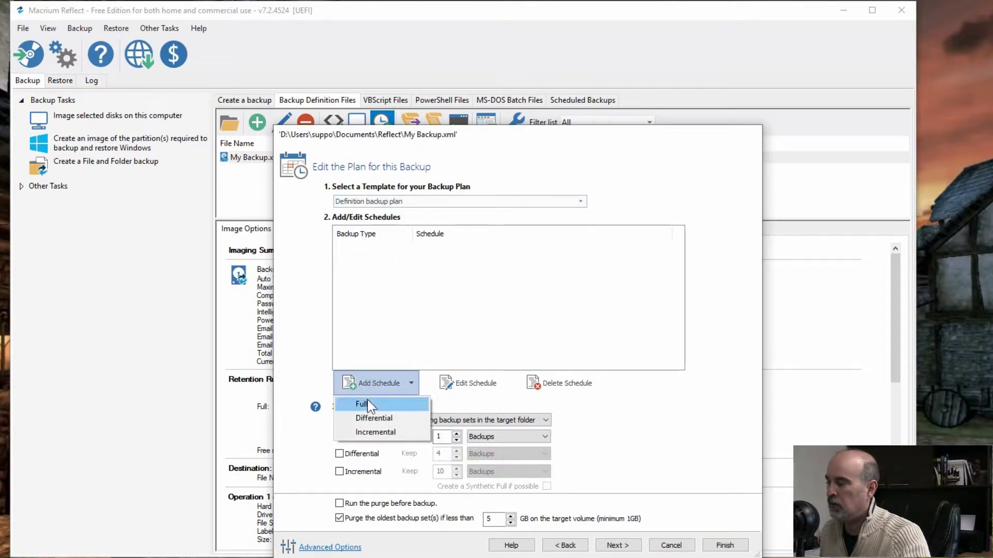
{"action": "left_click", "coordinate": [367, 402]}
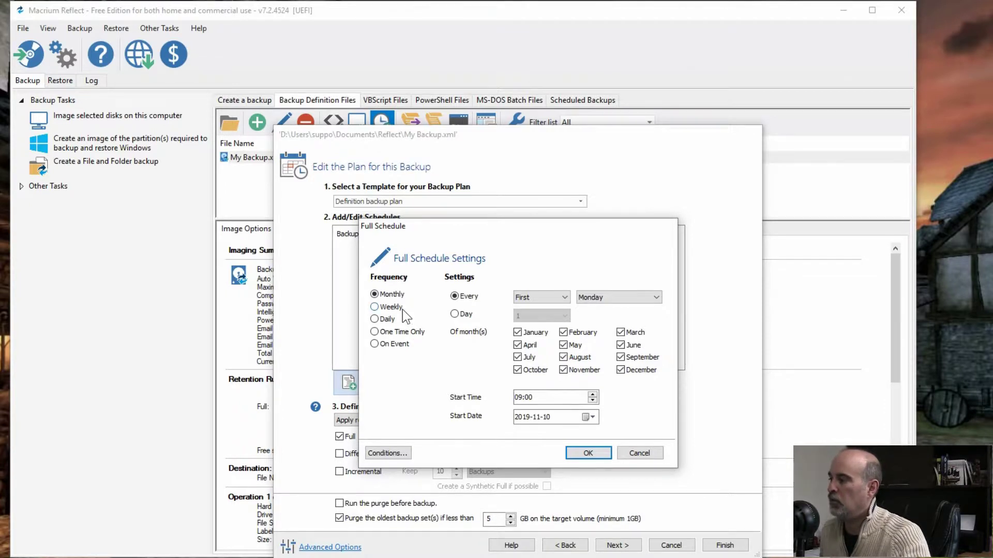
{"action": "left_click", "coordinate": [388, 319]}
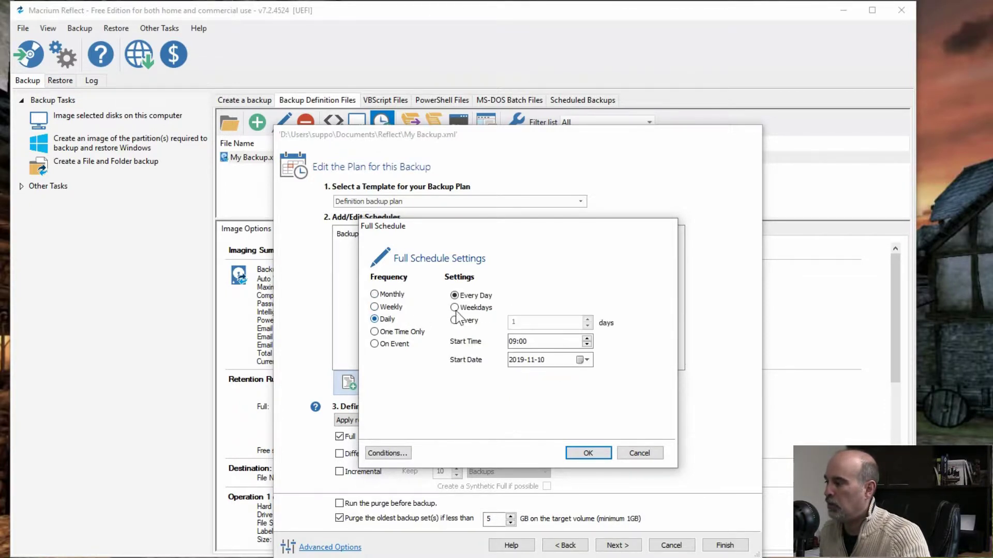
{"action": "left_click", "coordinate": [486, 309]}
{"action": "left_click", "coordinate": [469, 320]}
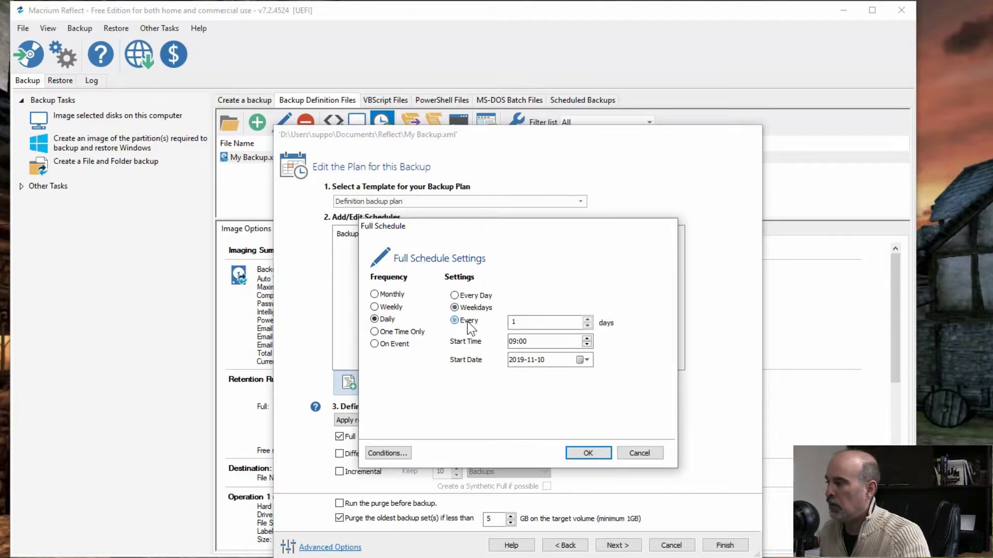
{"action": "left_click", "coordinate": [588, 319]}
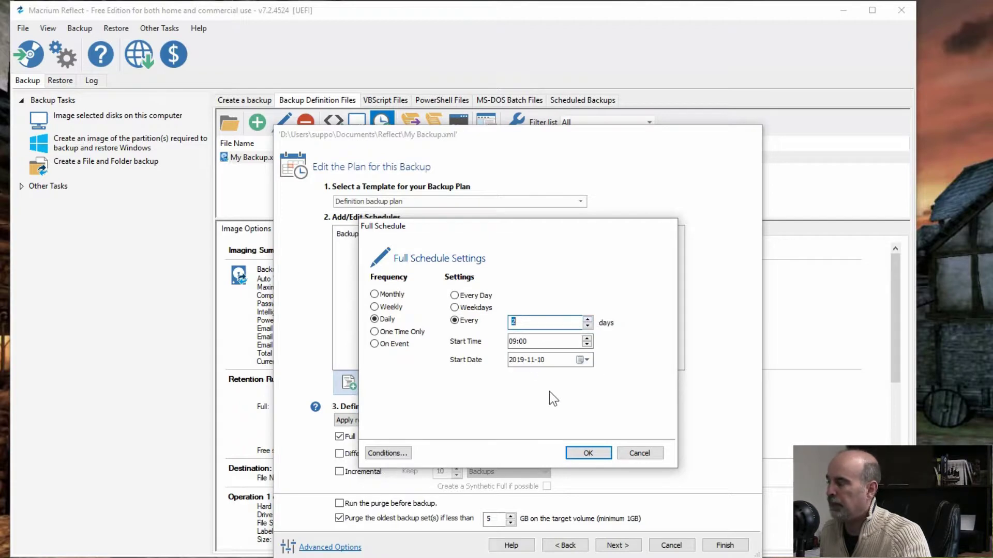
{"action": "left_click", "coordinate": [643, 453]}
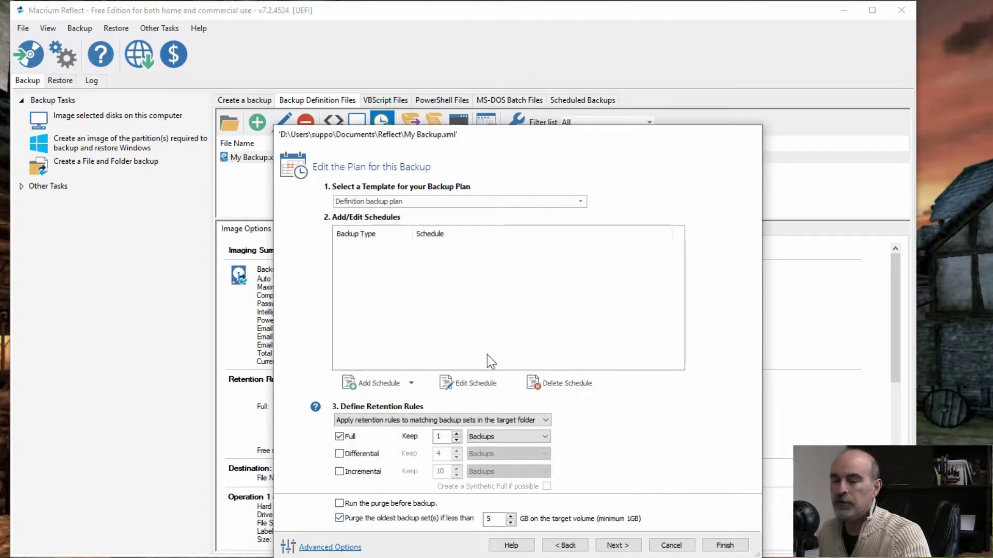
{"action": "left_click", "coordinate": [671, 546]}
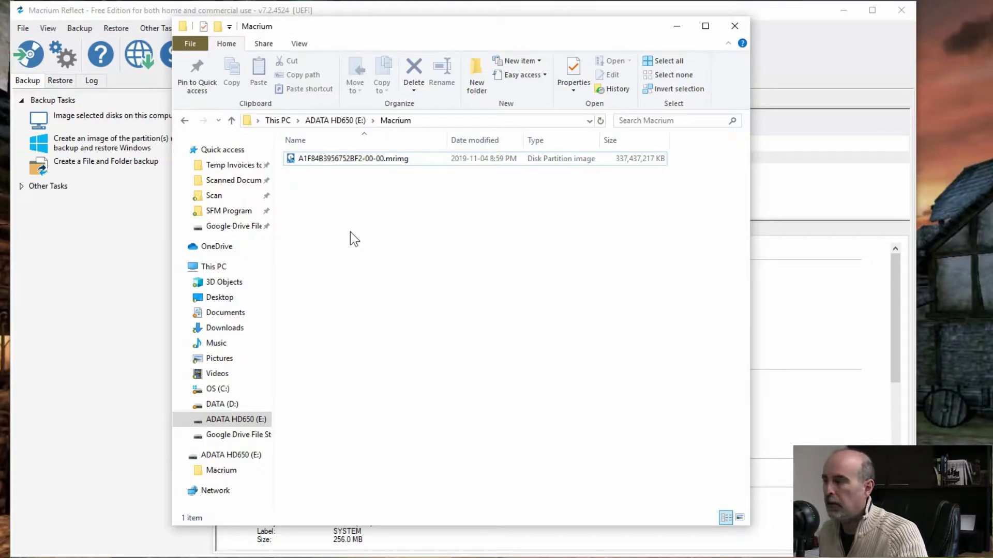
- Open the disk image file in the Macrium folder on E: and mount its OS (C:) partition as F: without access to restricted folders
{"action": "left_click", "coordinate": [356, 163]}
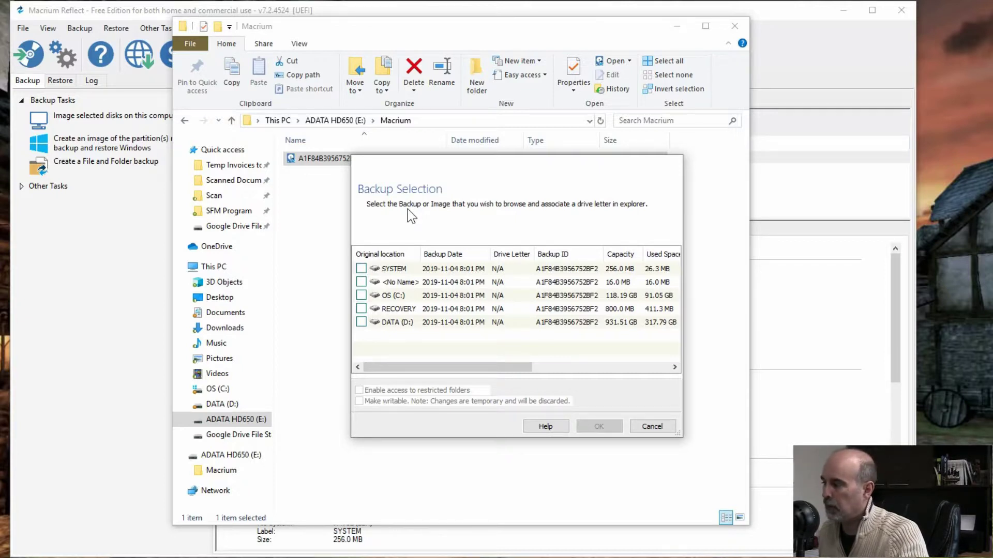
{"action": "left_click", "coordinate": [389, 298]}
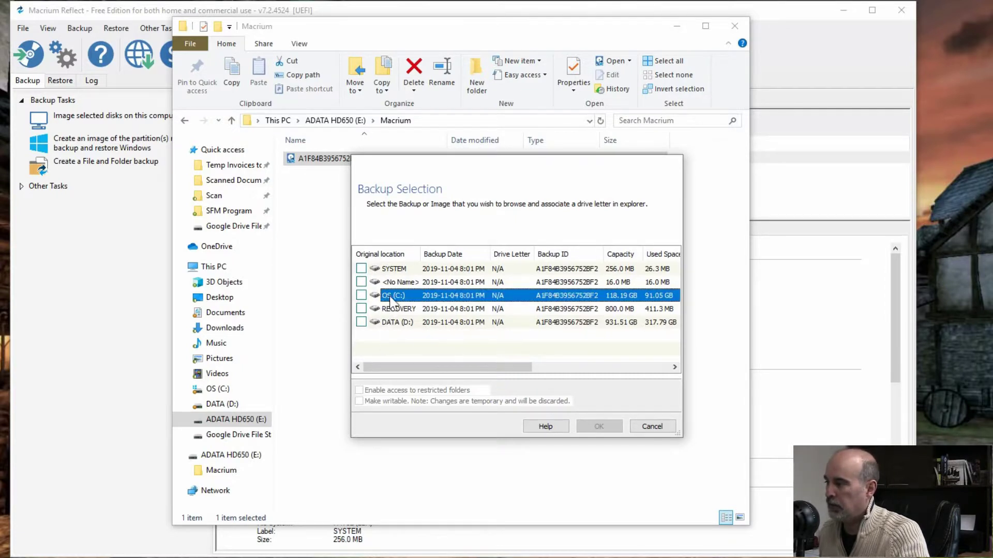
{"action": "left_click", "coordinate": [396, 323]}
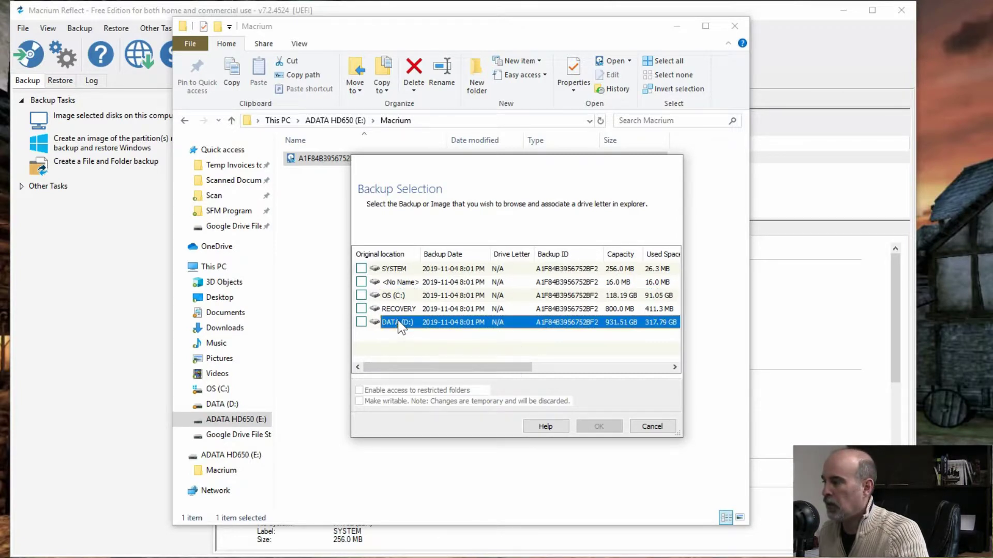
{"action": "left_click", "coordinate": [361, 295]}
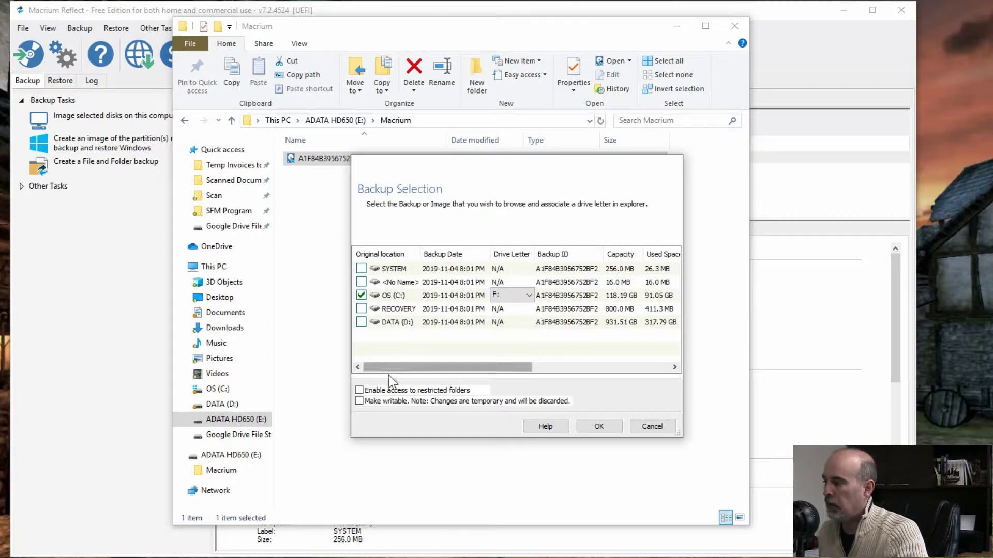
{"action": "left_click", "coordinate": [360, 391]}
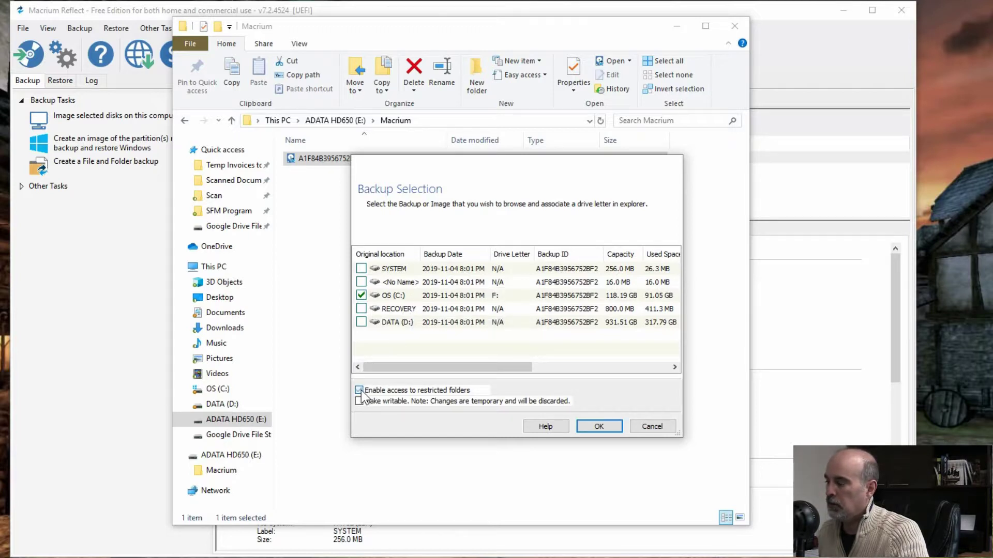
{"action": "left_click", "coordinate": [458, 390]}
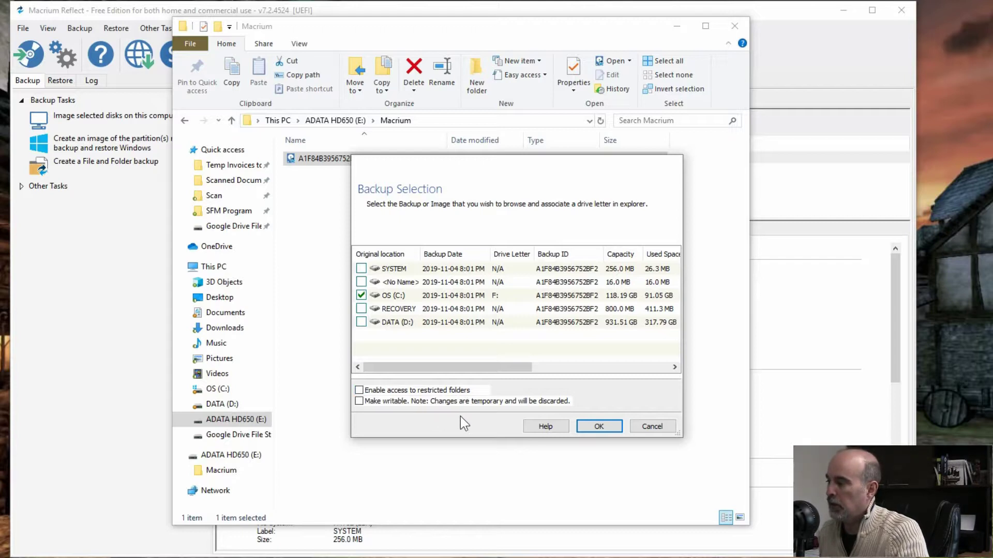
{"action": "left_click", "coordinate": [603, 426]}
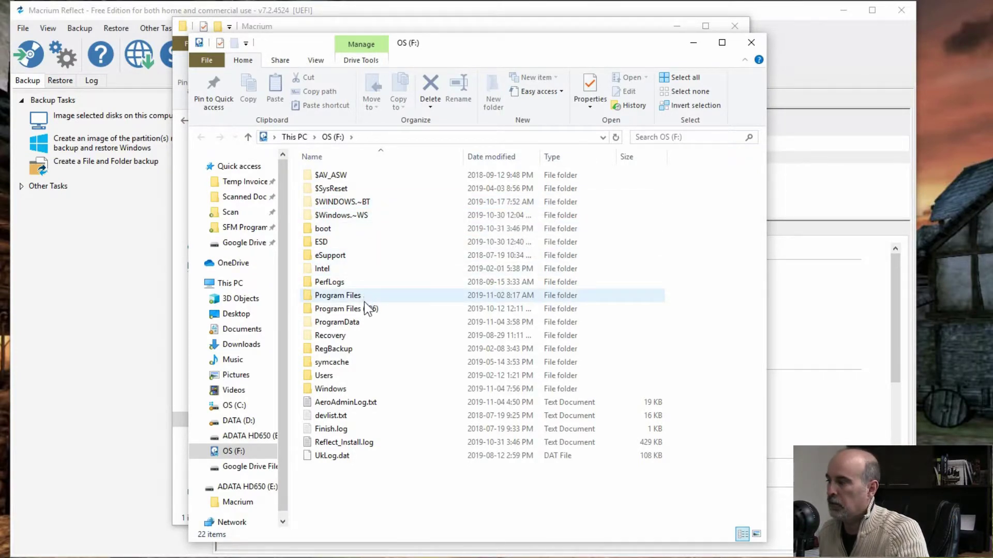
- Browse the user profile on the mounted F: drive, examining its Documents, Desktop and AppData\Local folders
{"action": "double_click", "coordinate": [342, 375]}
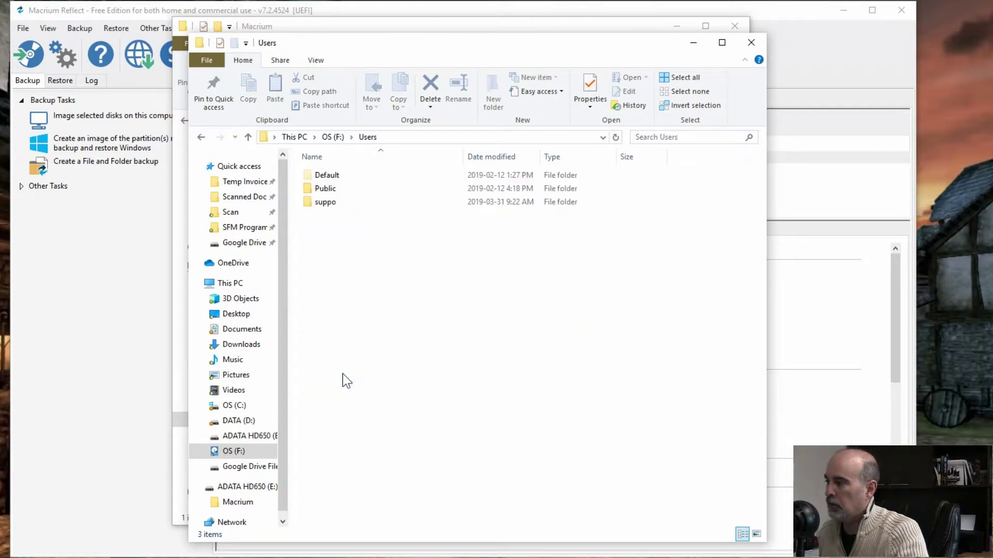
{"action": "left_click", "coordinate": [335, 203]}
{"action": "double_click", "coordinate": [335, 202]}
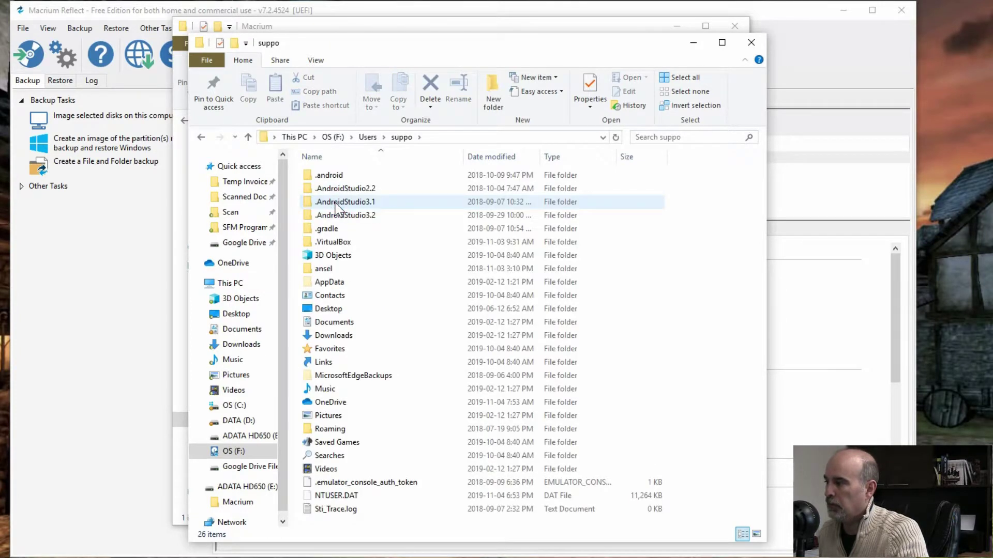
{"action": "double_click", "coordinate": [336, 322]}
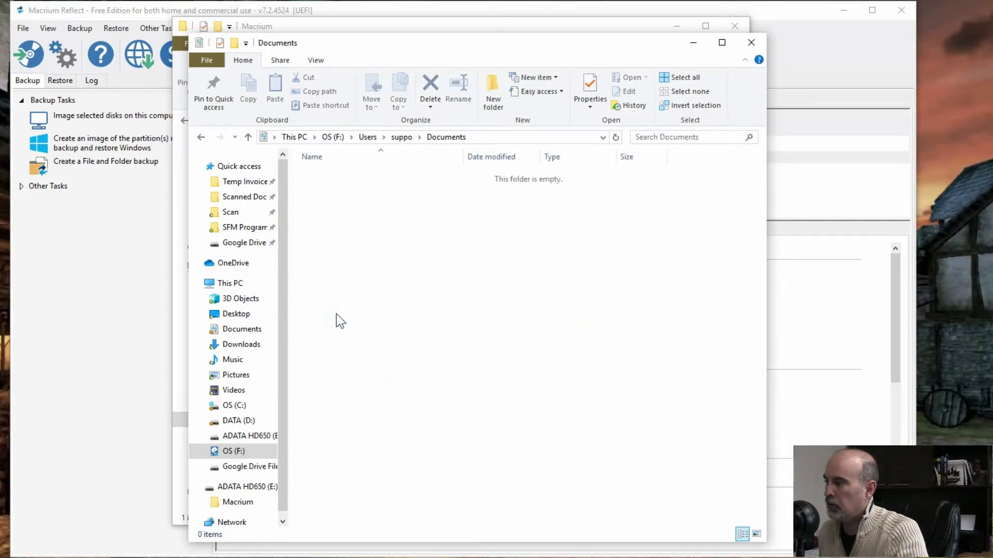
{"action": "left_click", "coordinate": [403, 137]}
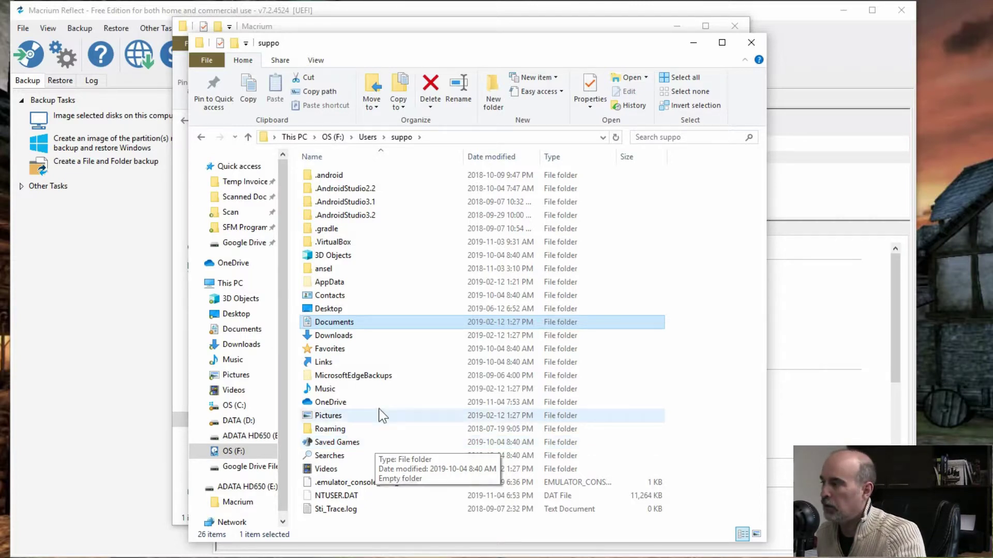
{"action": "double_click", "coordinate": [335, 311]}
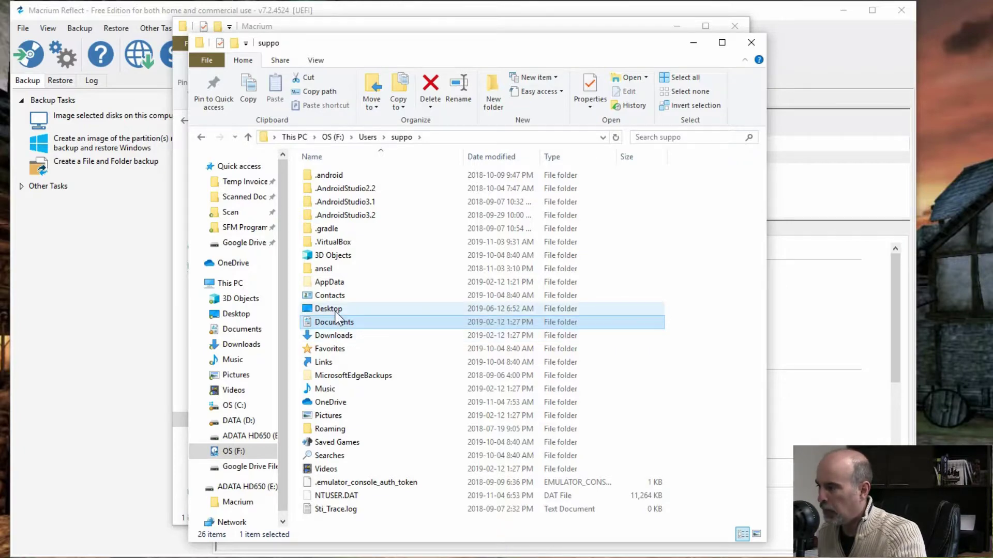
{"action": "left_click", "coordinate": [401, 137]}
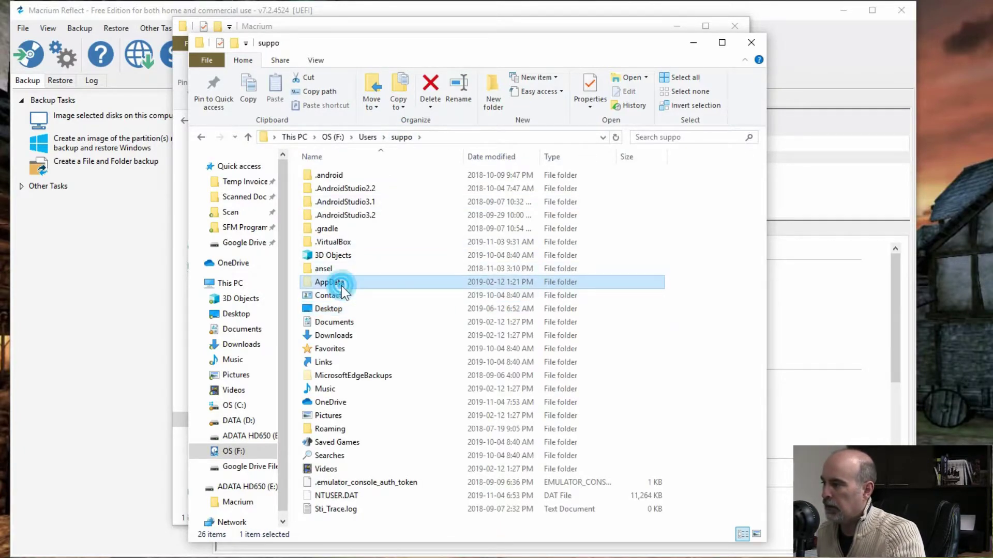
{"action": "double_click", "coordinate": [342, 283]}
{"action": "left_click", "coordinate": [336, 176]}
{"action": "double_click", "coordinate": [339, 179]}
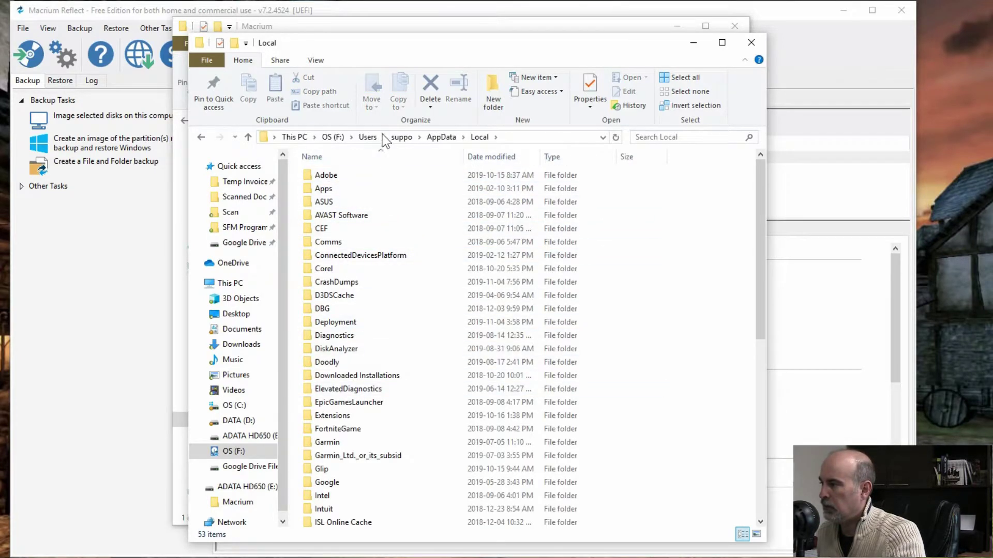
- Examine the Windows folder on the mounted F: drive and open its System32 subfolder
{"action": "left_click", "coordinate": [332, 137]}
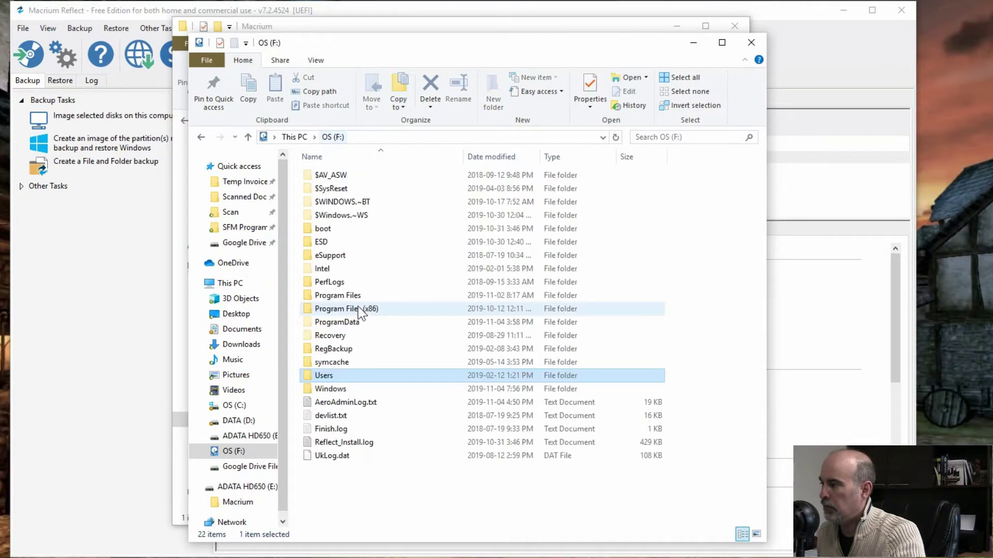
{"action": "double_click", "coordinate": [346, 388]}
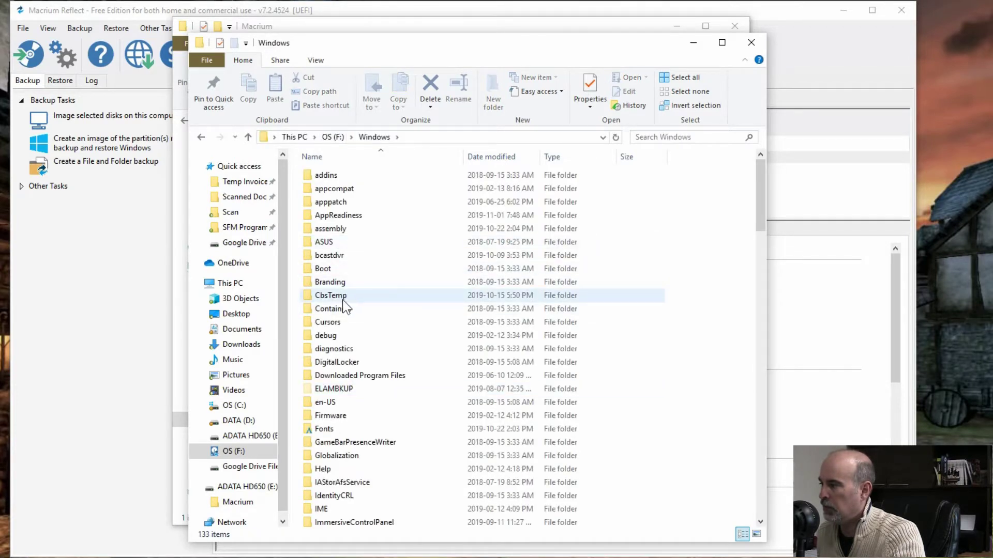
{"action": "scroll", "coordinate": [352, 452], "scroll_direction": "down", "scroll_amount": 9}
{"action": "scroll", "coordinate": [352, 452], "scroll_direction": "down", "scroll_amount": 9}
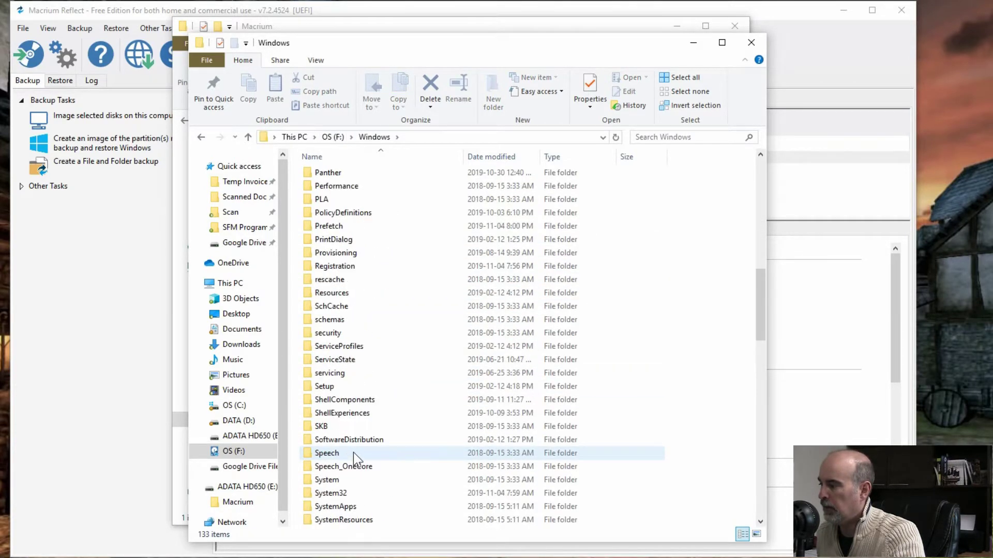
{"action": "double_click", "coordinate": [336, 334]}
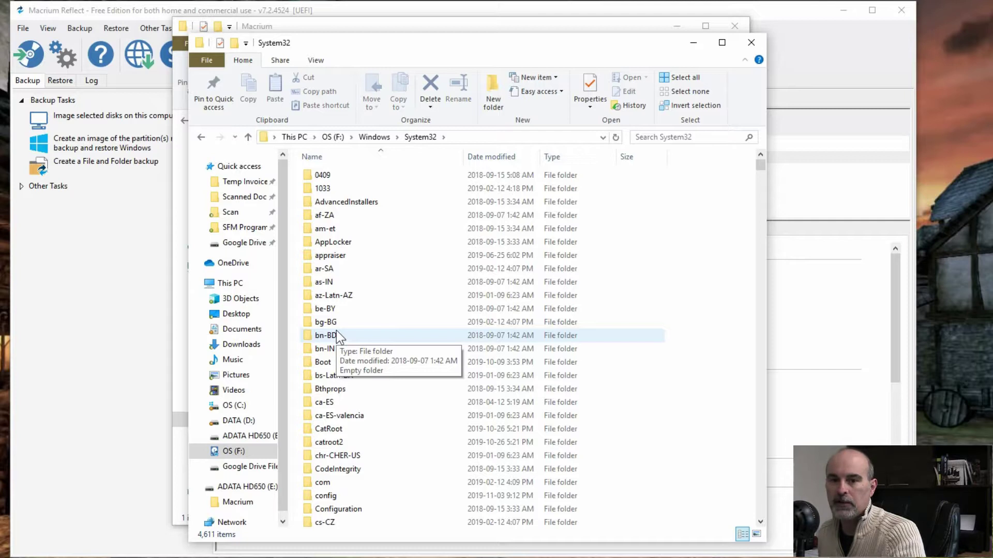
- Return to the user profile folder on F: and bring up the available actions for its Desktop folder
{"action": "left_click", "coordinate": [330, 138]}
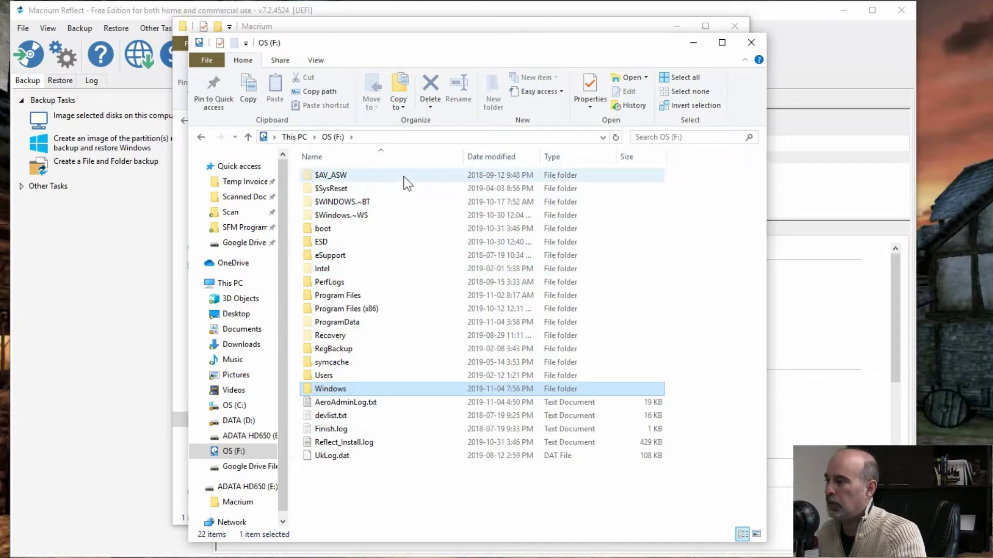
{"action": "left_click", "coordinate": [325, 375]}
{"action": "double_click", "coordinate": [327, 375]}
{"action": "double_click", "coordinate": [326, 202]}
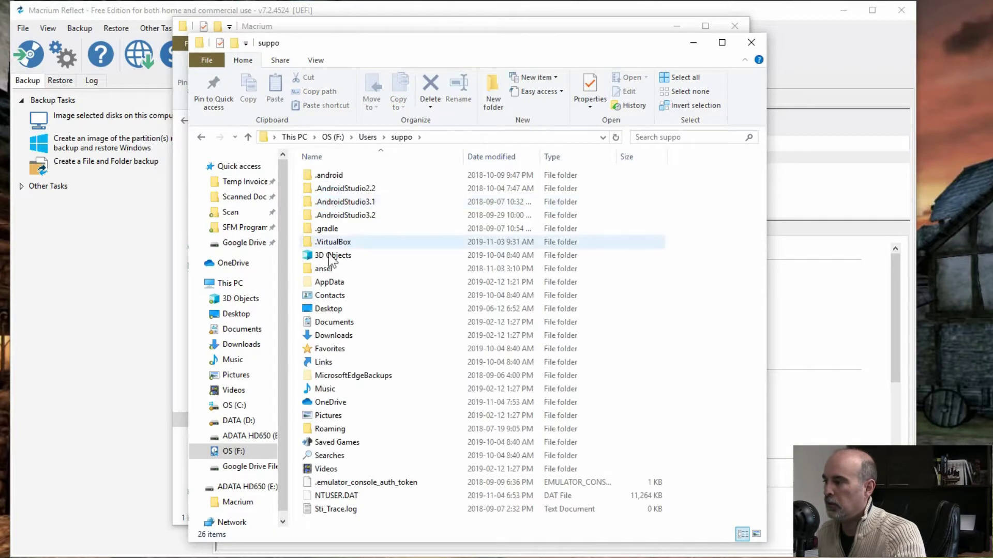
{"action": "right_click", "coordinate": [323, 308]}
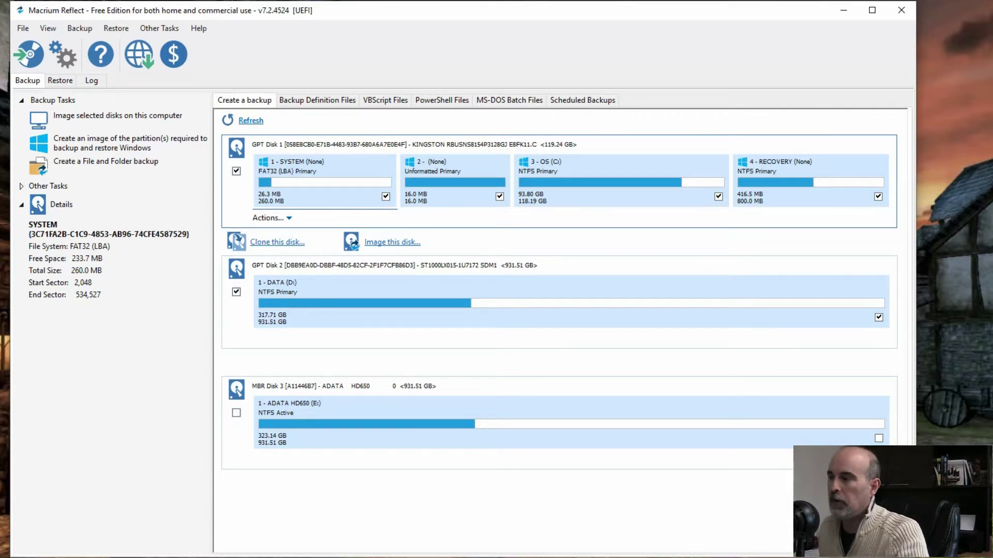
- Try to build Macrium rescue media on the ADATA HD650 USB hard drive (E:) with multi-boot (MBR/UEFI) enabled
{"action": "left_click", "coordinate": [33, 54]}
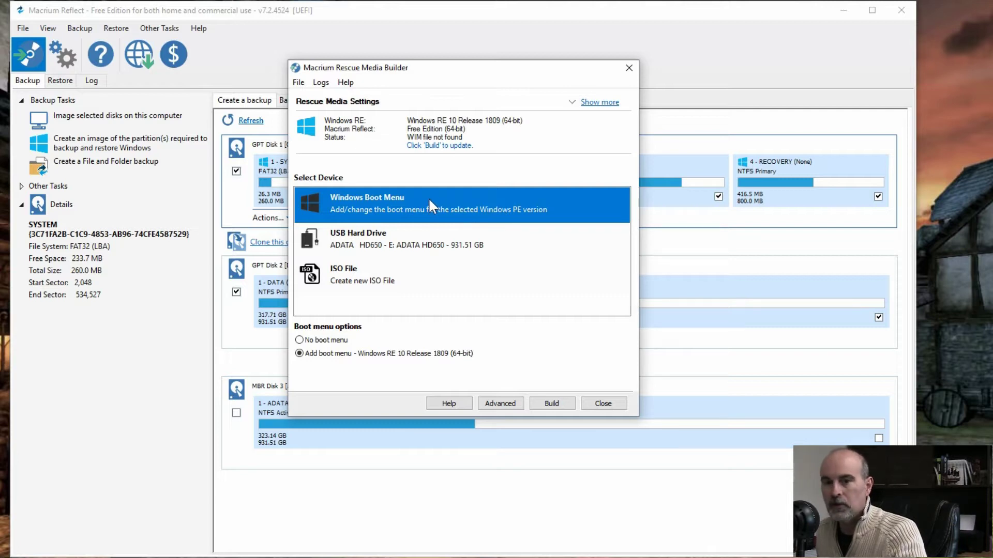
{"action": "left_click", "coordinate": [346, 247]}
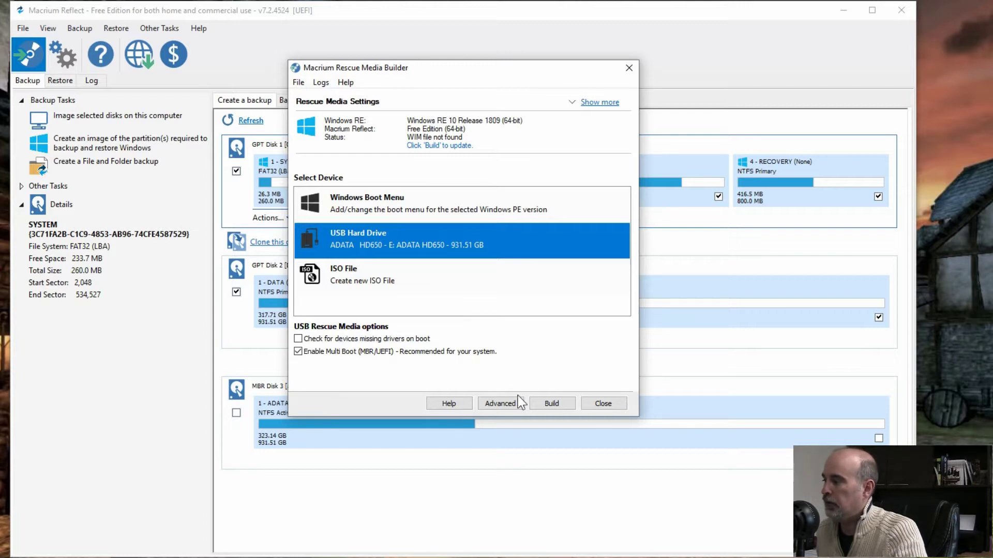
{"action": "left_click", "coordinate": [551, 403]}
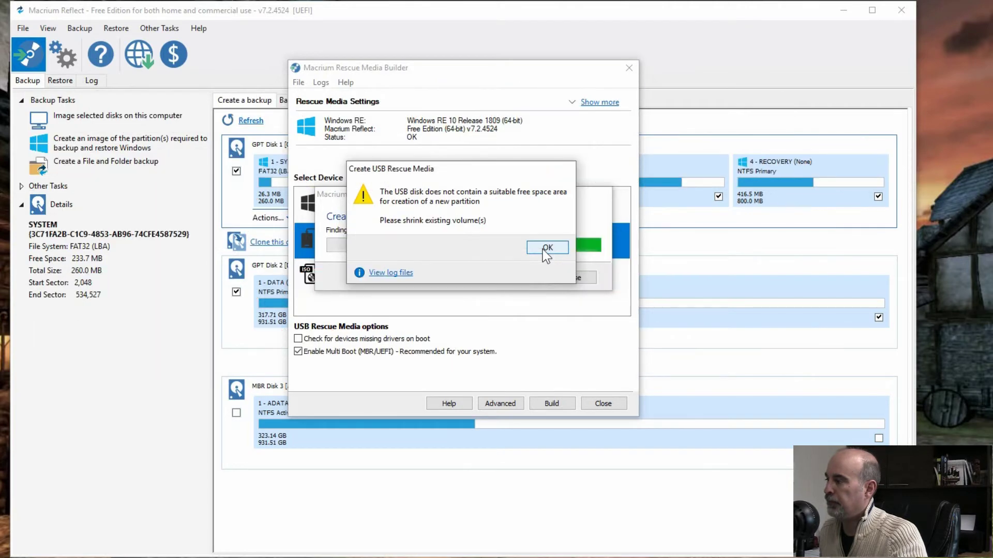
{"action": "left_click", "coordinate": [547, 248]}
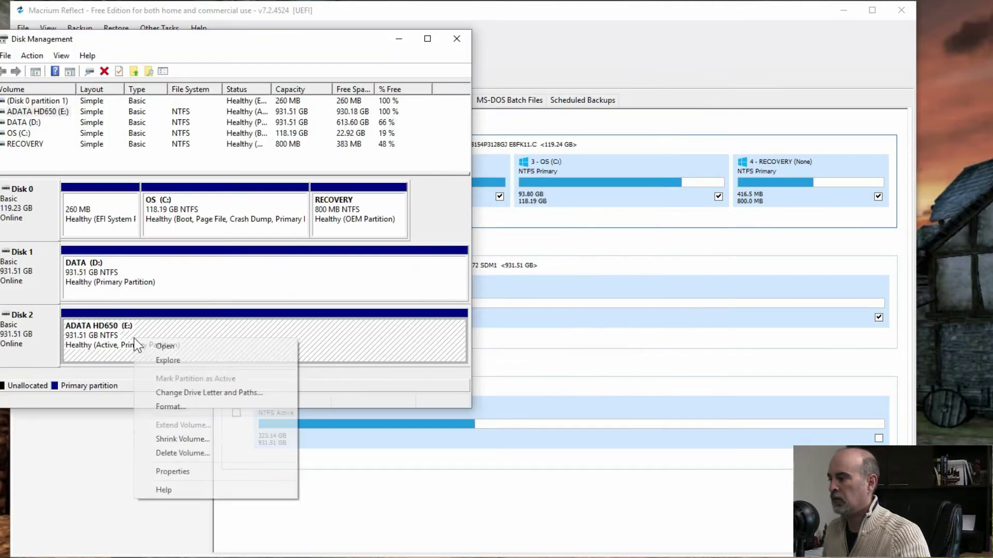
- Delete the ADATA HD650 (E:) volume in Disk Management and format the 1 GB MACRIUM_PE (E:) volume as NTFS
{"action": "left_click", "coordinate": [174, 452]}
{"action": "key", "text": "Return"}
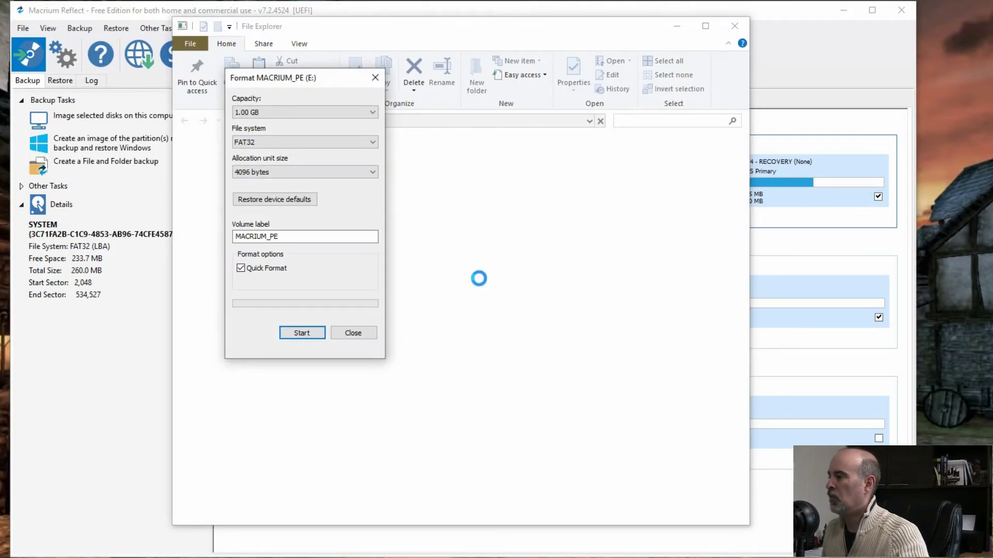
{"action": "left_click", "coordinate": [327, 141]}
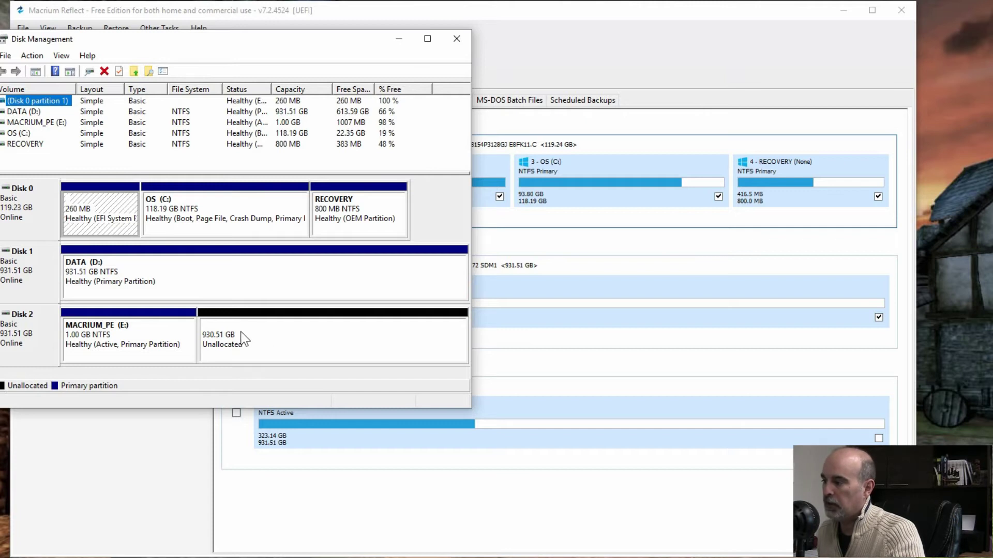
- Create a quick-formatted NTFS simple volume labelled Backup with drive letter F in Disk 2's unallocated space, and return to Macrium Reflect
{"action": "left_click", "coordinate": [240, 339]}
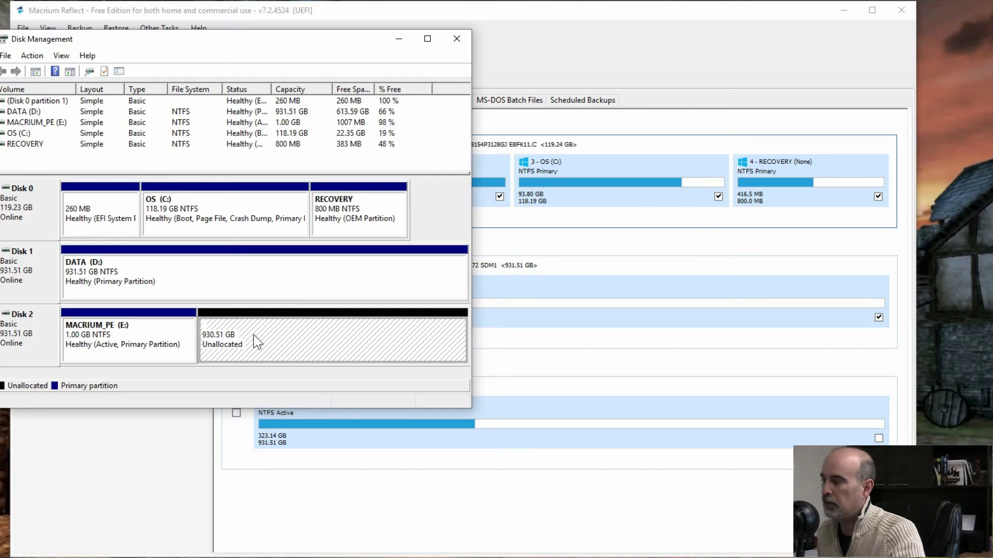
{"action": "right_click", "coordinate": [253, 335]}
{"action": "left_click", "coordinate": [289, 342]}
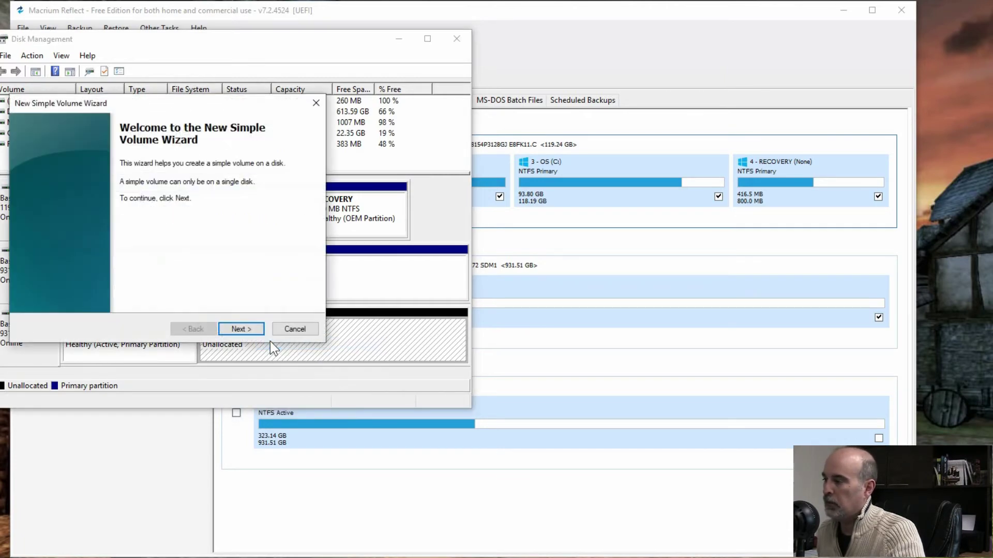
{"action": "left_click", "coordinate": [244, 330]}
{"action": "left_click", "coordinate": [242, 329]}
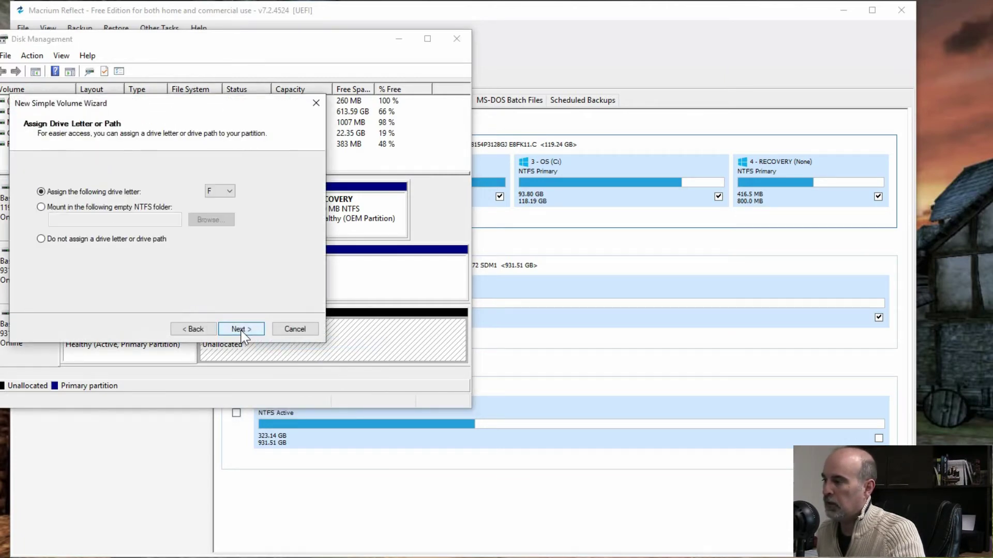
{"action": "left_click", "coordinate": [242, 330]}
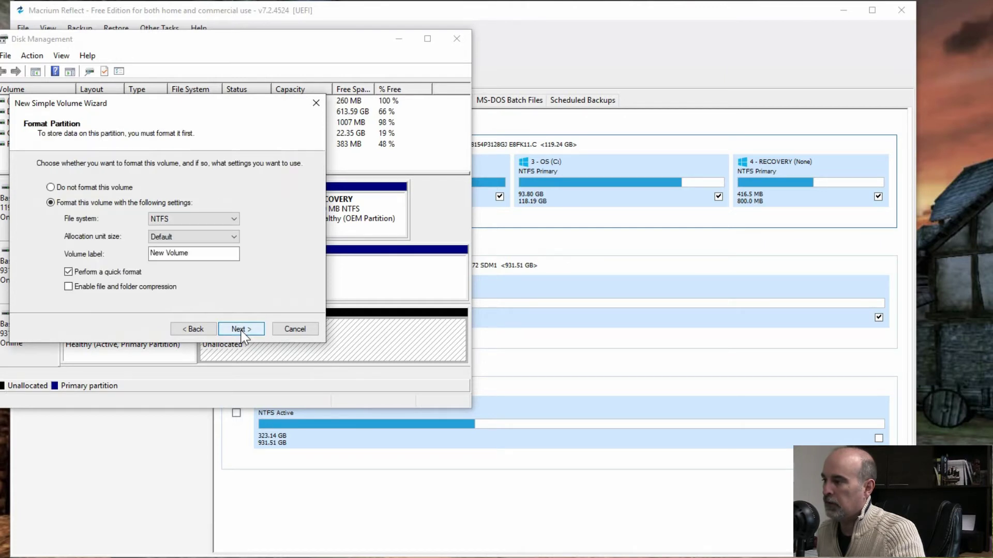
{"action": "left_click_drag", "start_coordinate": [217, 254], "coordinate": [95, 258]}
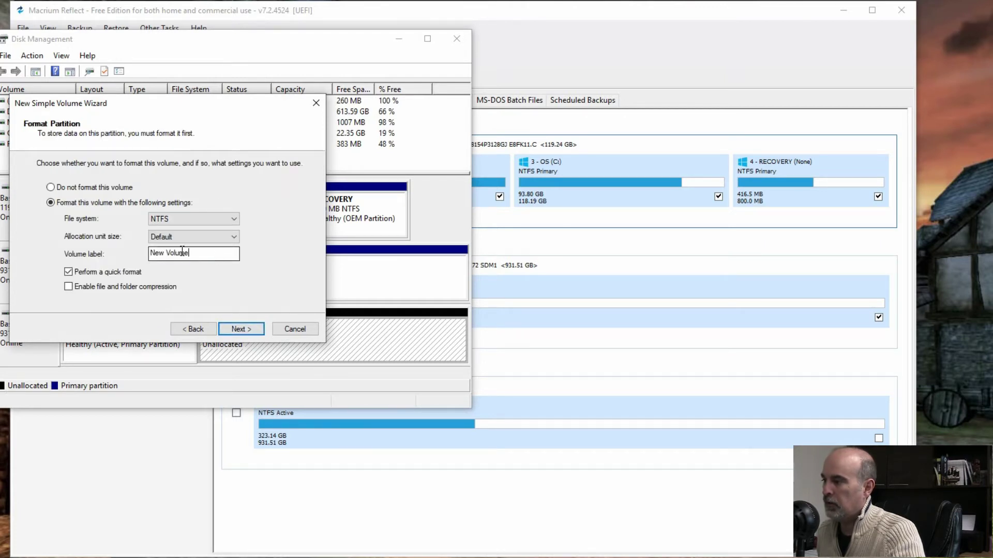
{"action": "type", "text": "Backup"}
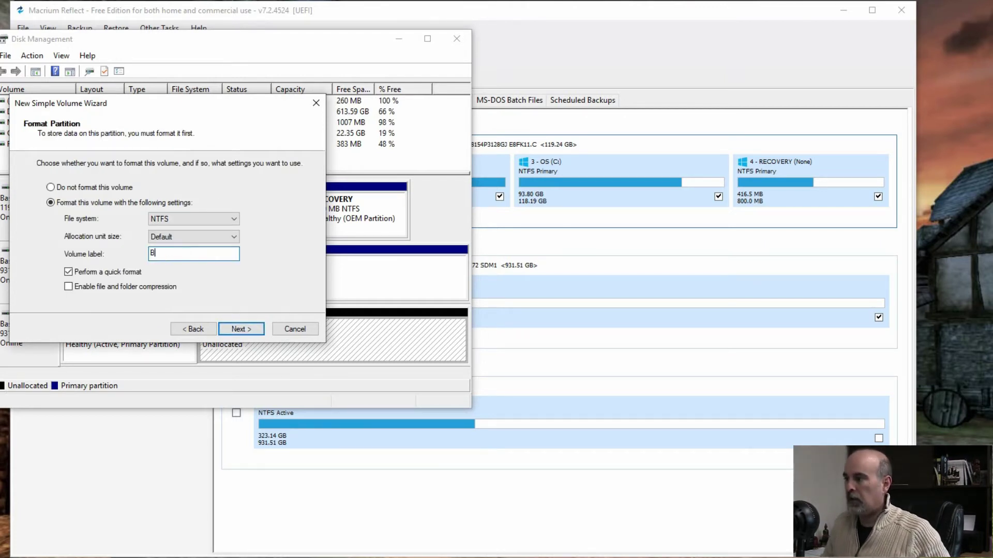
{"action": "left_click", "coordinate": [253, 329]}
{"action": "left_click", "coordinate": [253, 328]}
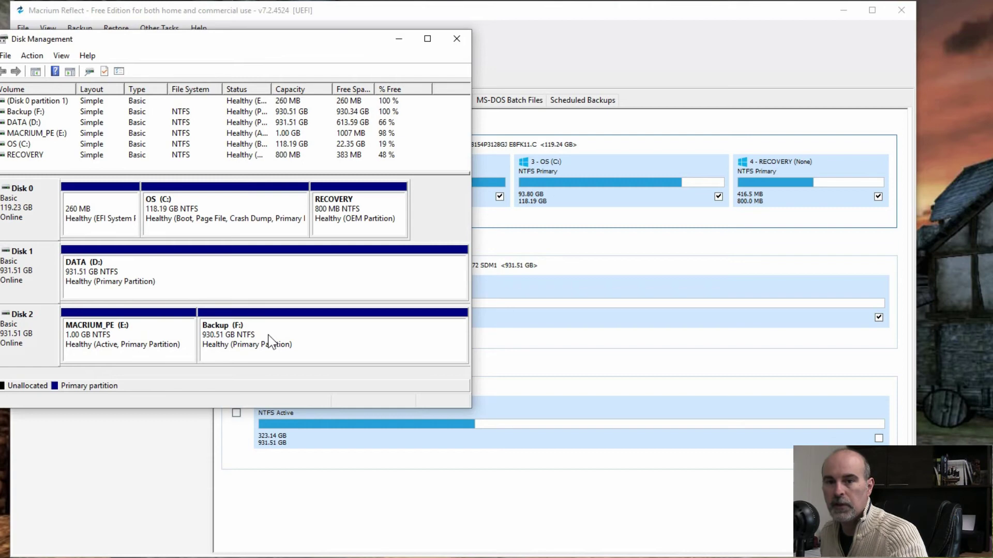
{"action": "left_click", "coordinate": [420, 22]}
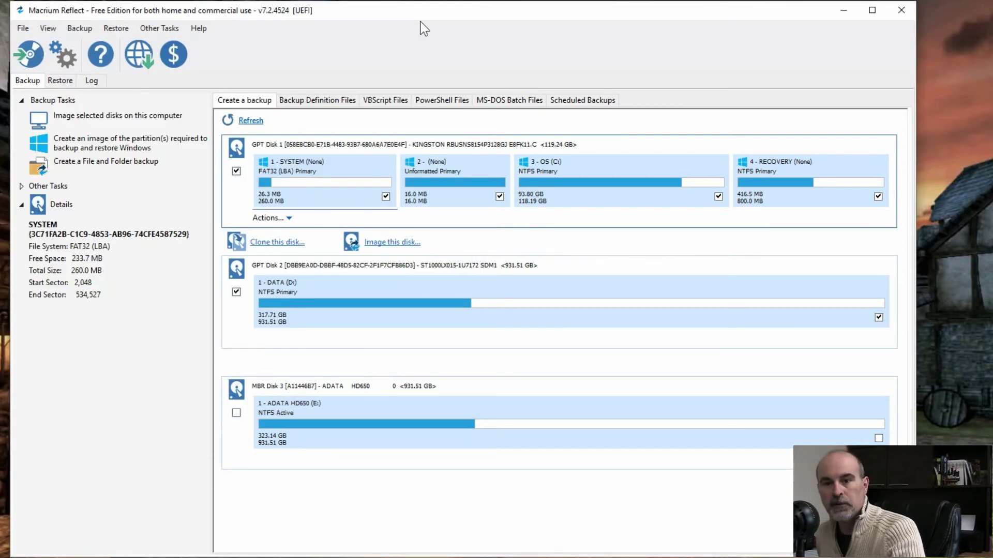